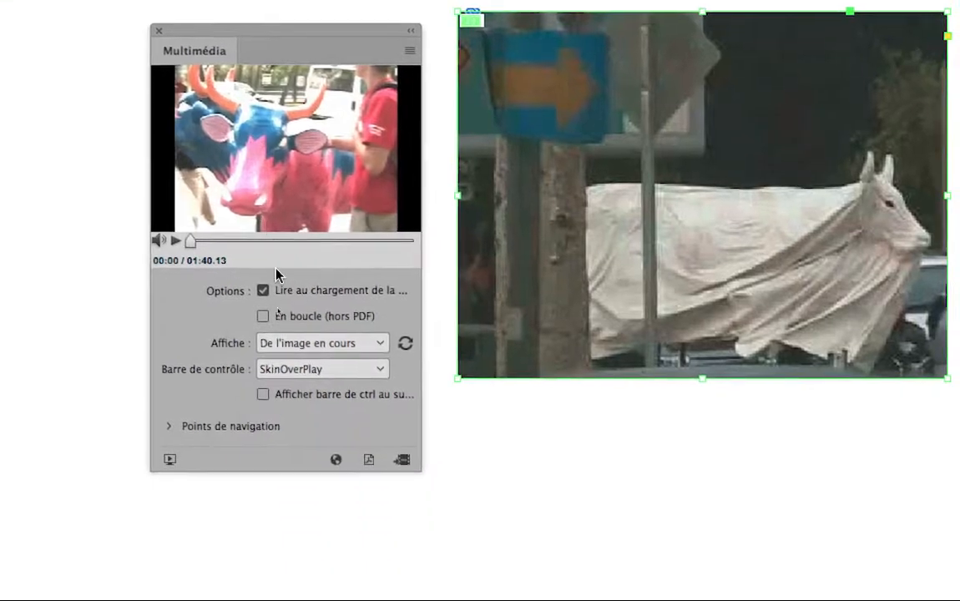
Step: Disable playing the selected video on page load and close the Multimédia settings
{"action": "left_click", "coordinate": [303, 440]}
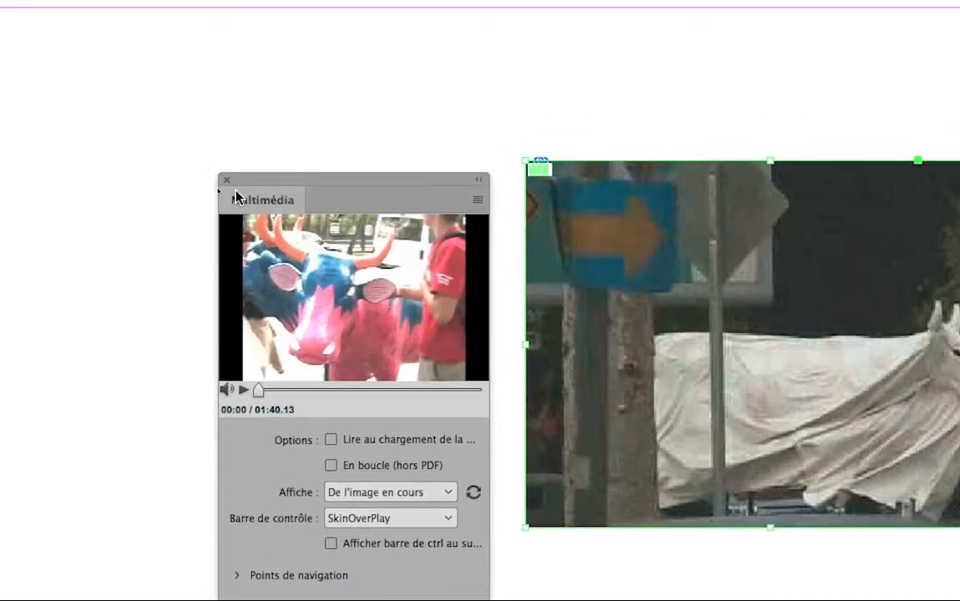
{"action": "left_click", "coordinate": [140, 15]}
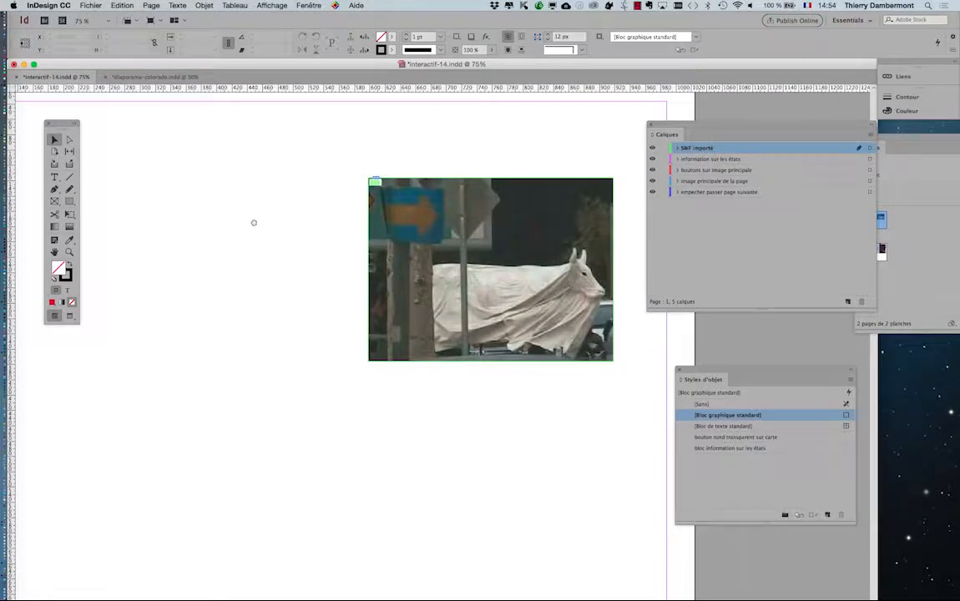
{"action": "left_click_drag", "start_coordinate": [253, 223], "coordinate": [213, 192]}
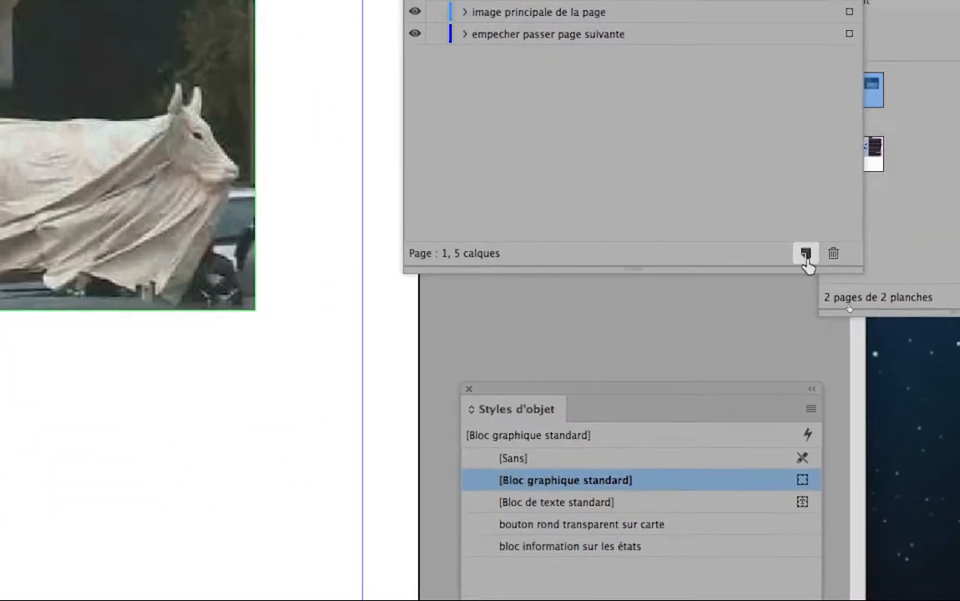
Step: Create a new layer above SWF importé and name it "controles video"
{"action": "left_click", "coordinate": [919, 455]}
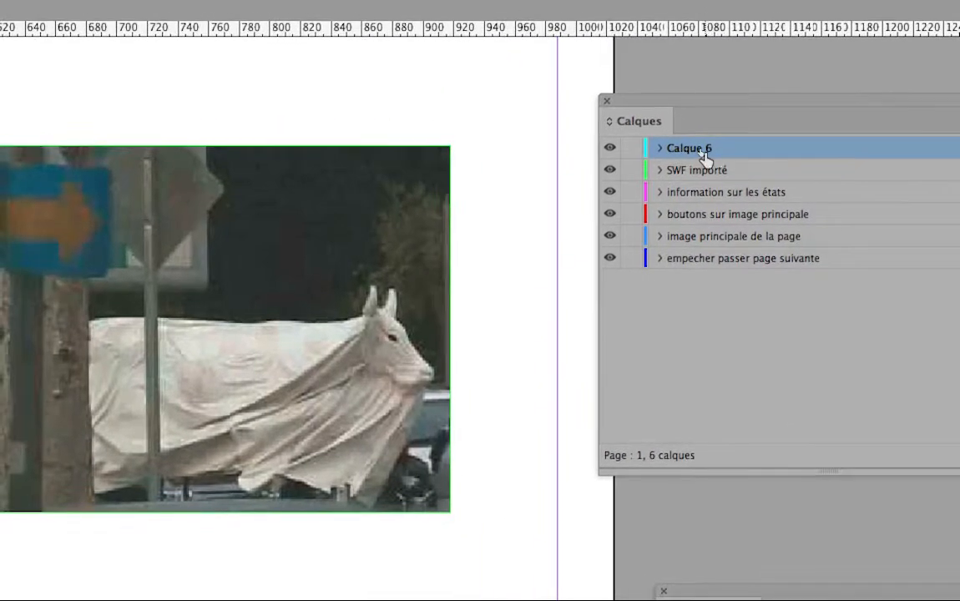
{"action": "double_click", "coordinate": [668, 141]}
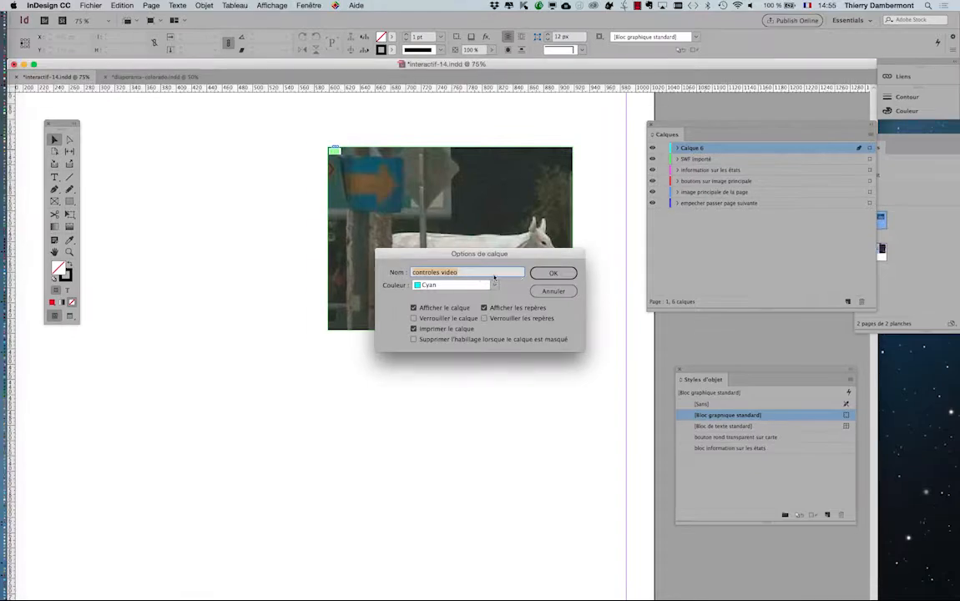
{"action": "left_click", "coordinate": [462, 394]}
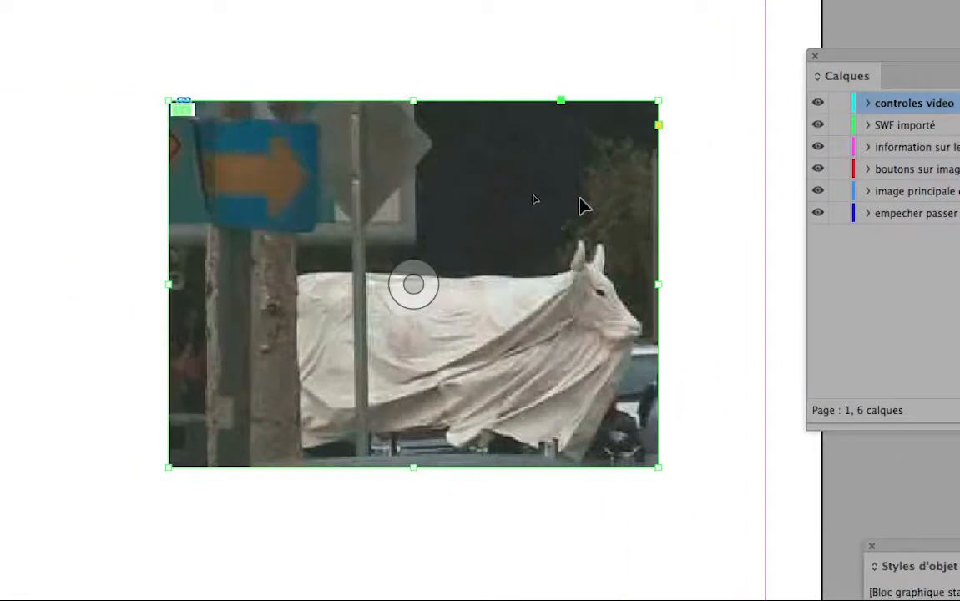
Step: Try locking the SWF importé layer, look at its locked contents, and unlock it again
{"action": "left_click", "coordinate": [860, 126]}
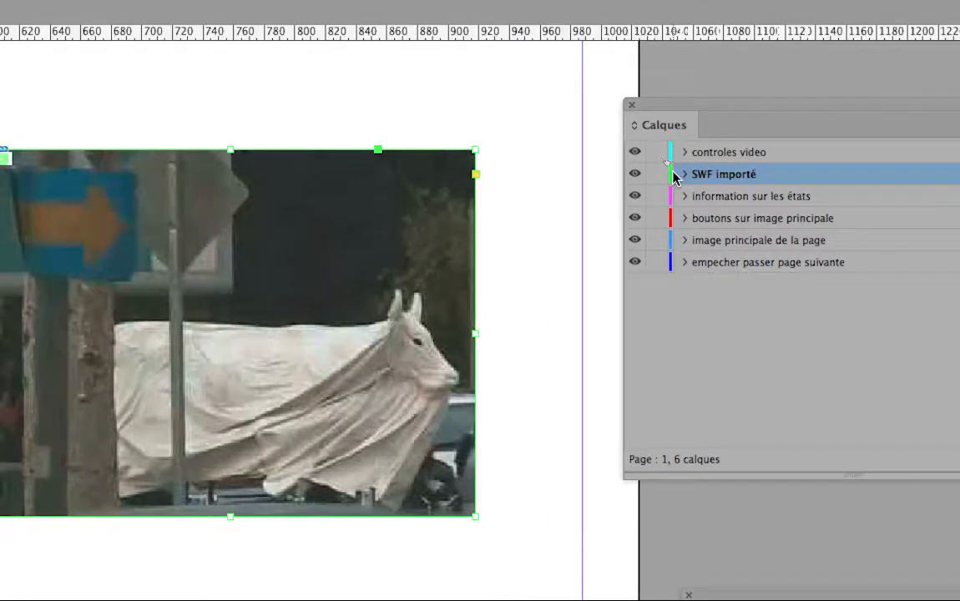
{"action": "left_click", "coordinate": [651, 174]}
{"action": "left_click", "coordinate": [685, 175]}
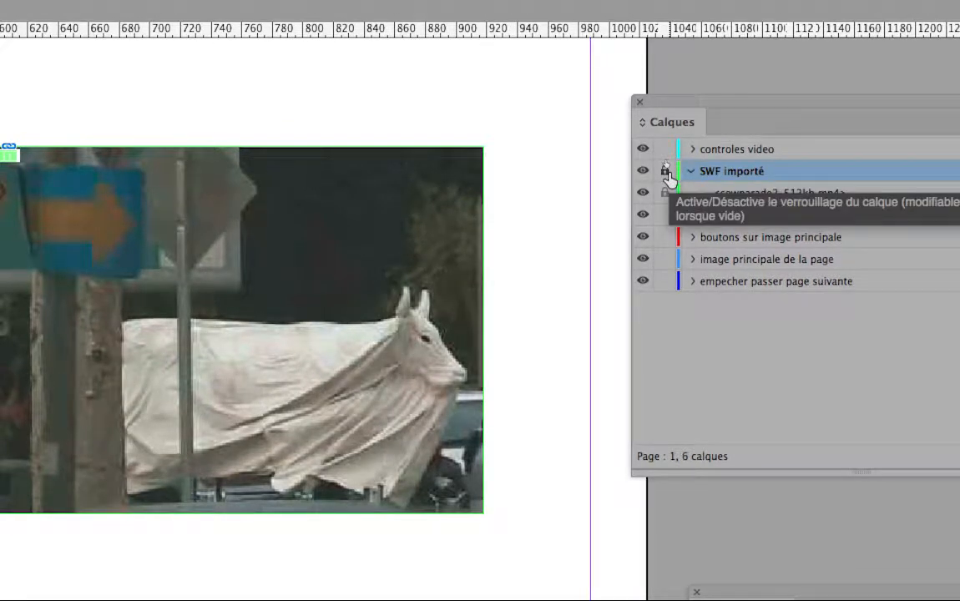
{"action": "left_click", "coordinate": [691, 175]}
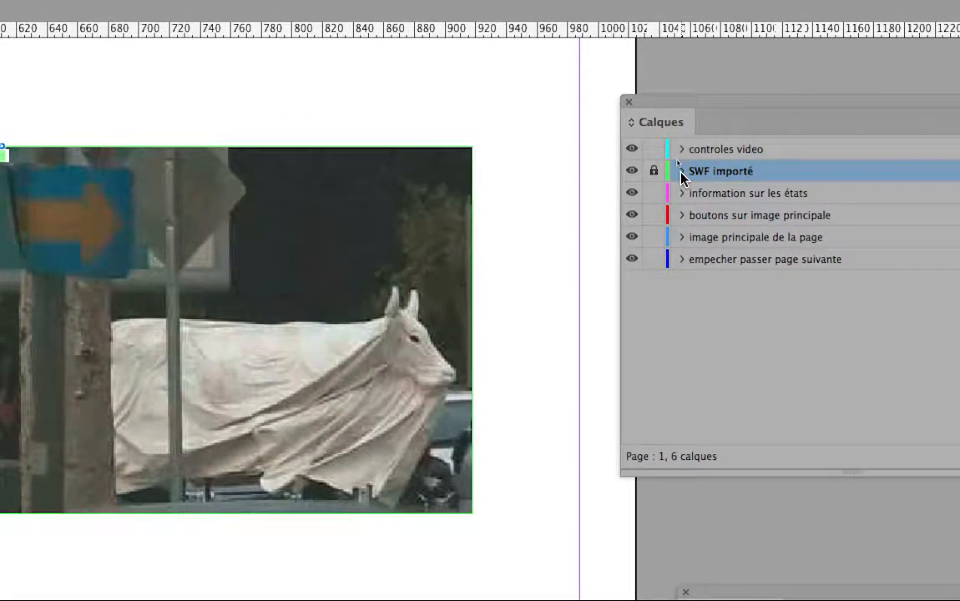
{"action": "left_click", "coordinate": [680, 171]}
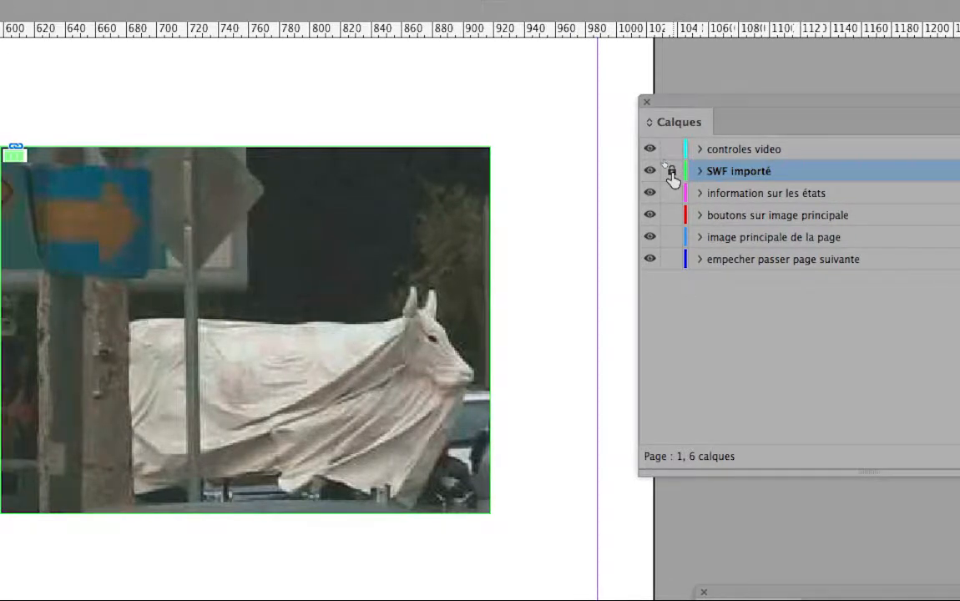
{"action": "left_click", "coordinate": [653, 170]}
Step: Make controles video the active layer and lock all the other layers
{"action": "left_click_drag", "start_coordinate": [681, 137], "coordinate": [593, 232]}
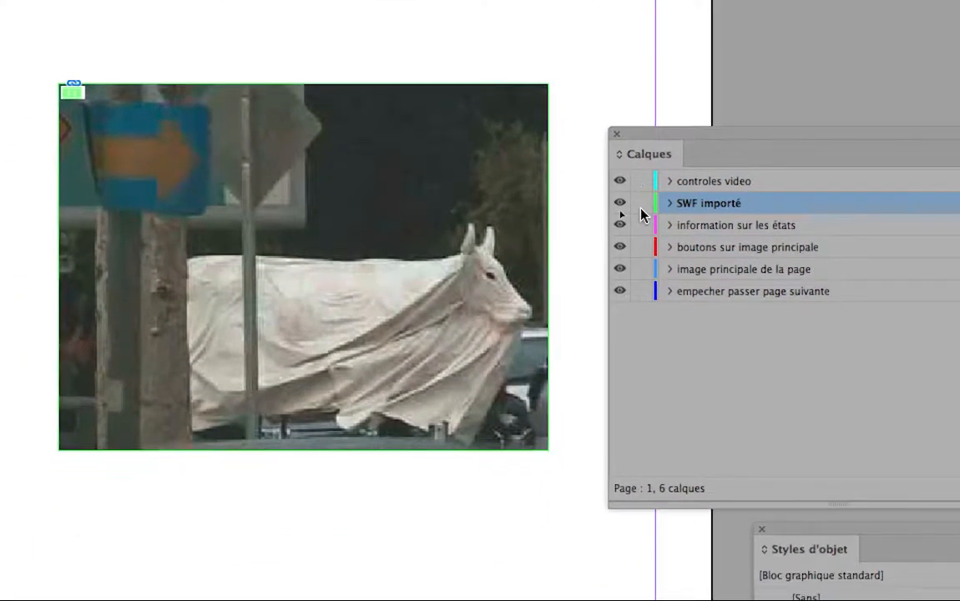
{"action": "left_click", "coordinate": [524, 256]}
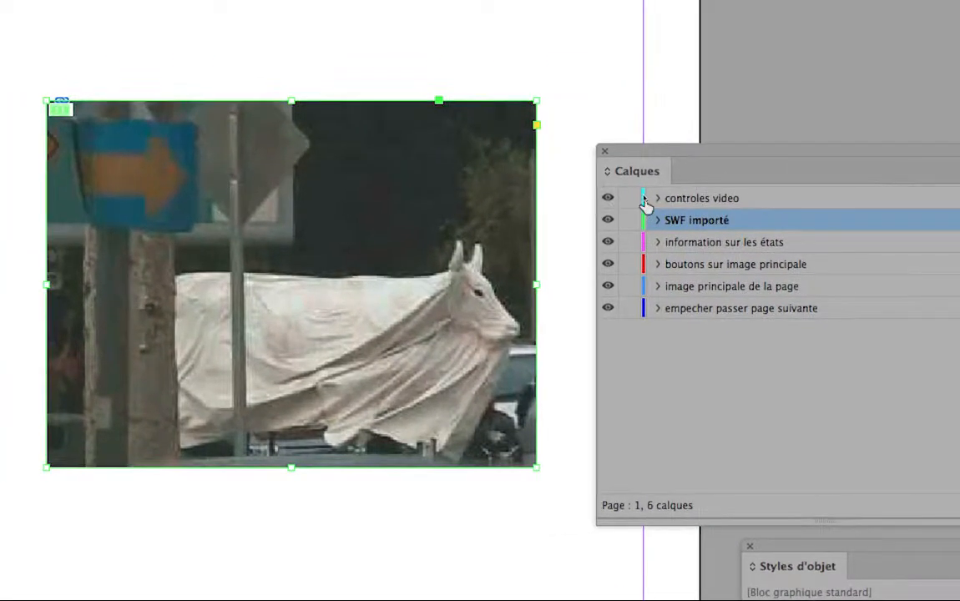
{"action": "left_click", "coordinate": [648, 203]}
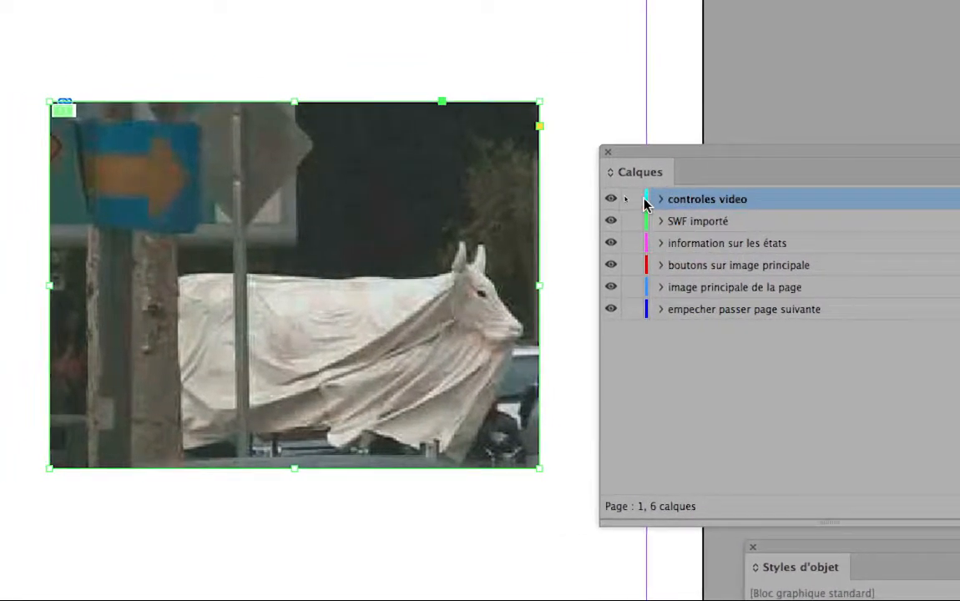
{"action": "left_click", "coordinate": [638, 198]}
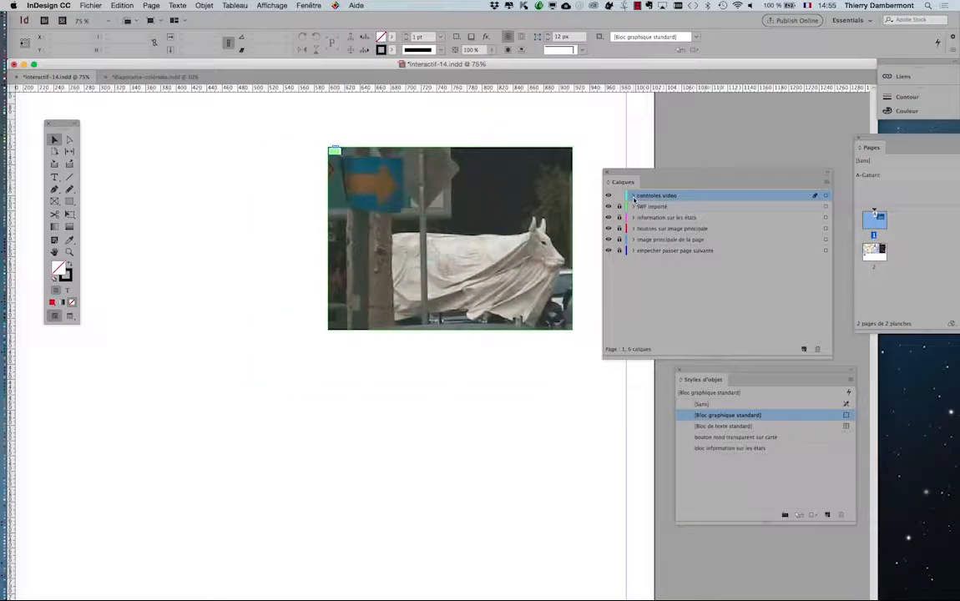
{"action": "left_click_drag", "start_coordinate": [644, 173], "coordinate": [678, 137]}
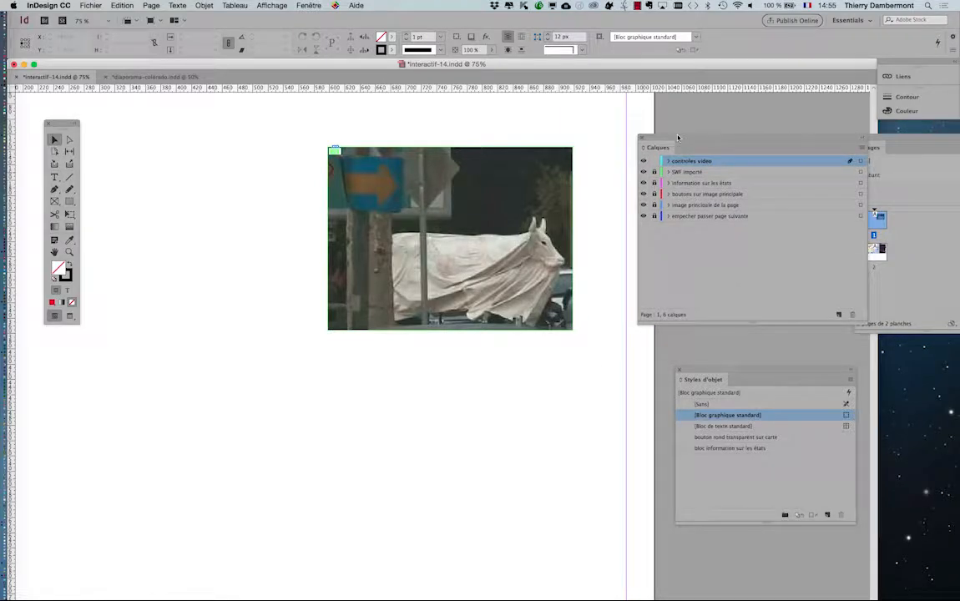
Step: Create a text frame reading "lecture" below the video and fit the frame to its text
{"action": "left_click_drag", "start_coordinate": [73, 128], "coordinate": [222, 160]}
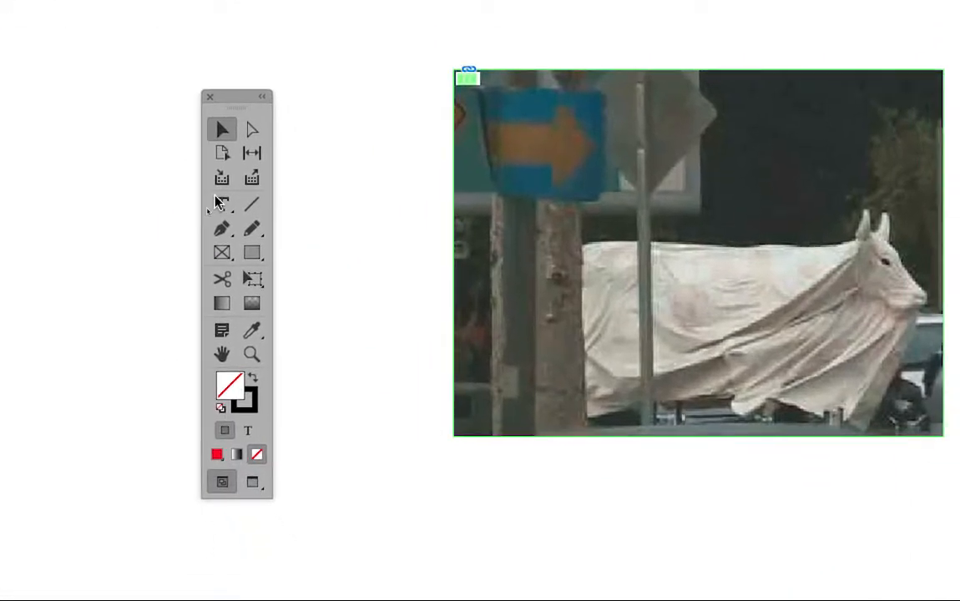
{"action": "left_click", "coordinate": [215, 202]}
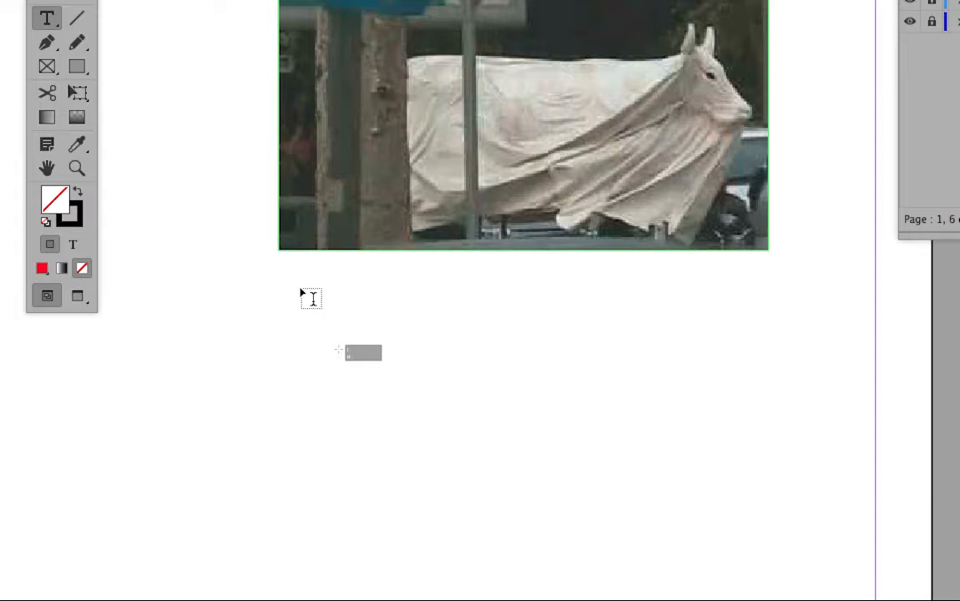
{"action": "left_click_drag", "start_coordinate": [470, 464], "coordinate": [638, 514]}
{"action": "left_click_drag", "start_coordinate": [357, 306], "coordinate": [357, 306]}
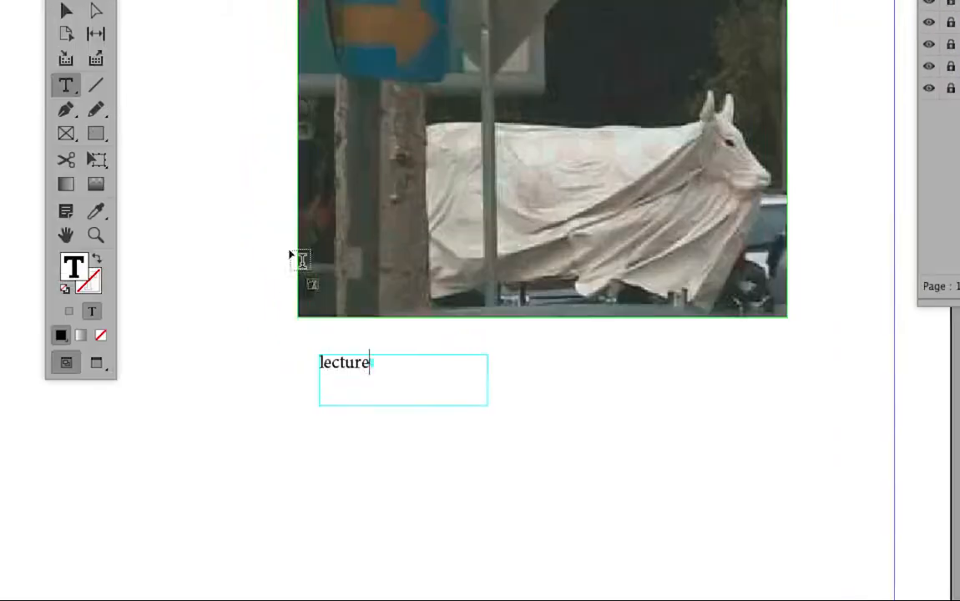
{"action": "key", "text": "Escape"}
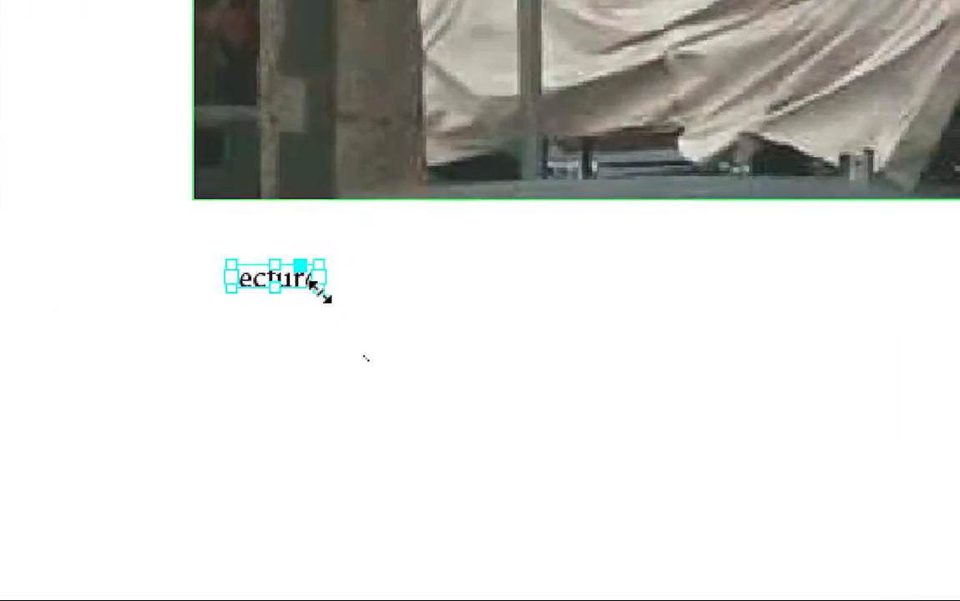
Step: Try enlarging the lecture text frame in different directions and fit it back to its text
{"action": "left_click_drag", "start_coordinate": [324, 291], "coordinate": [606, 455]}
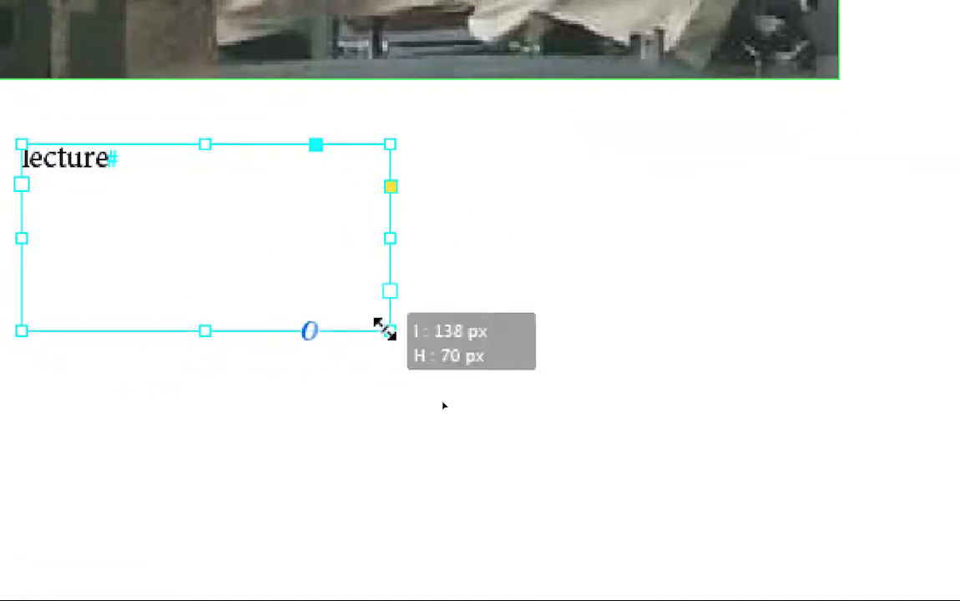
{"action": "double_click", "coordinate": [385, 329]}
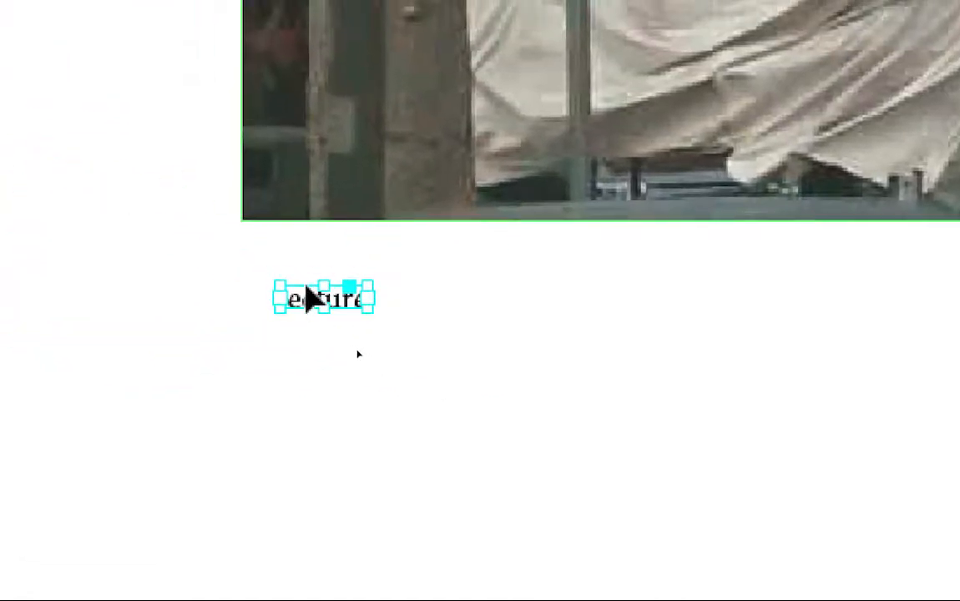
{"action": "left_click_drag", "start_coordinate": [373, 311], "coordinate": [423, 340]}
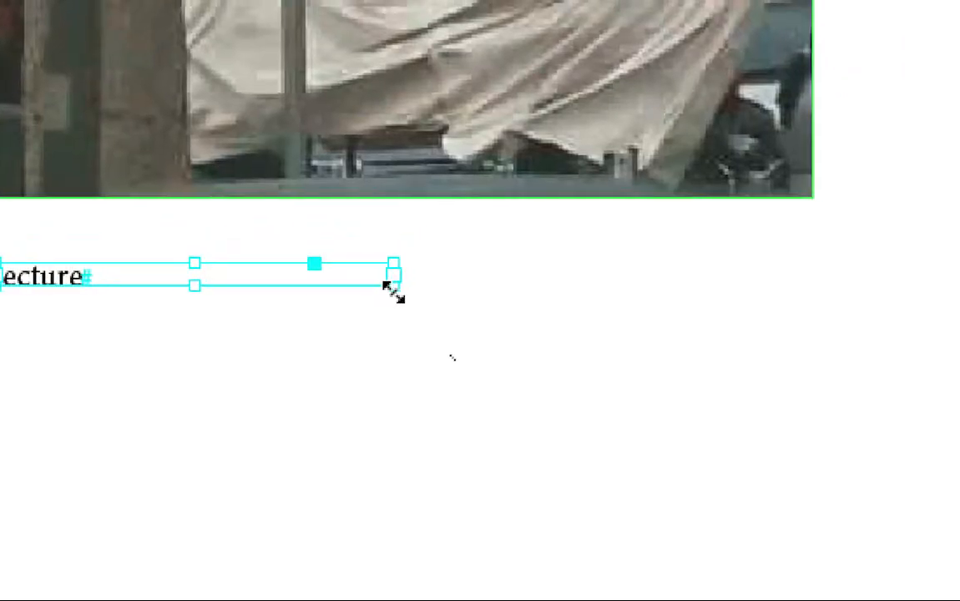
{"action": "left_click_drag", "start_coordinate": [393, 292], "coordinate": [96, 316]}
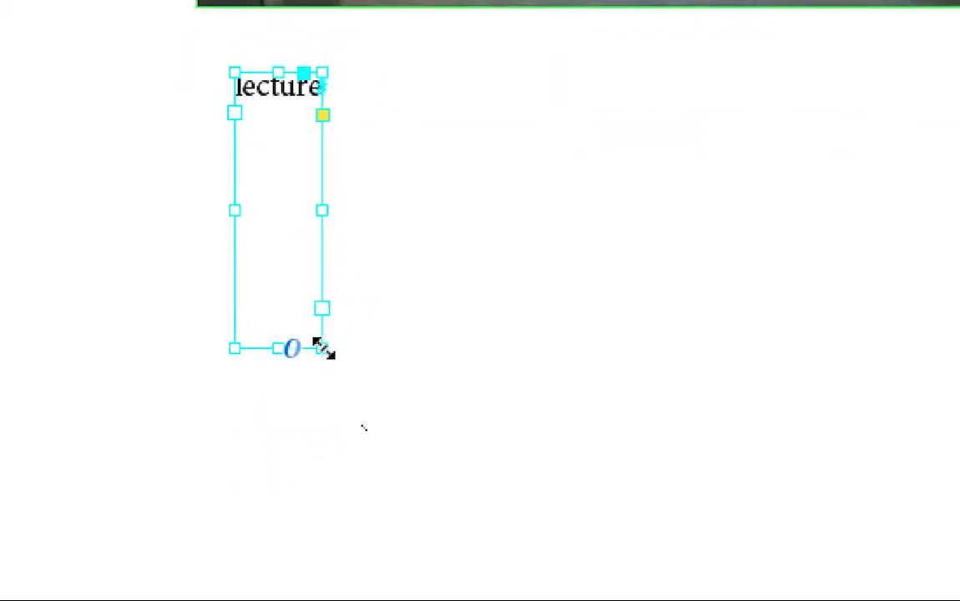
{"action": "left_click", "coordinate": [324, 172]}
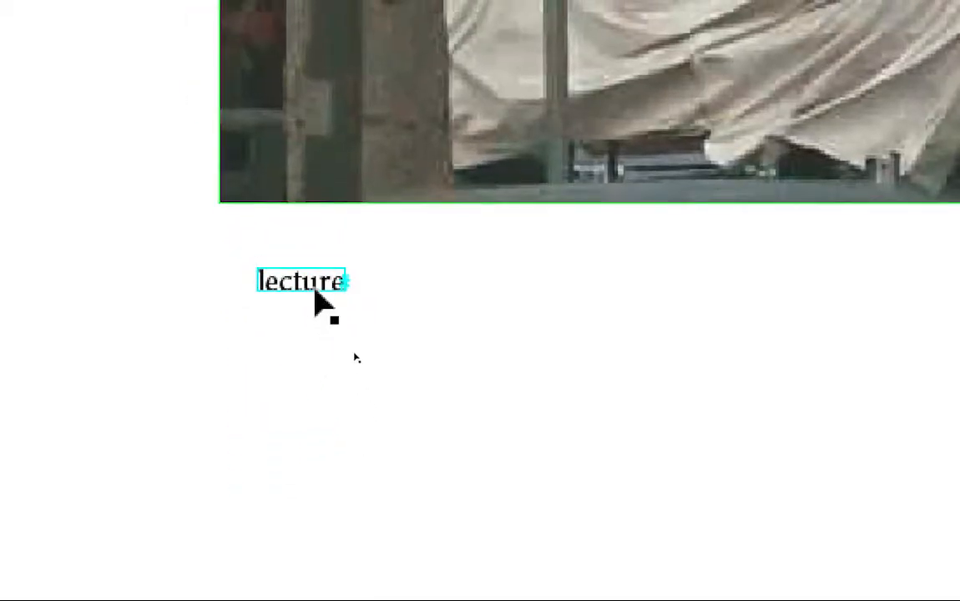
Step: Move the lecture text frame closer beneath the video, to about X 646 px and Y 396 px, and keep it selected
{"action": "left_click_drag", "start_coordinate": [291, 292], "coordinate": [382, 273]}
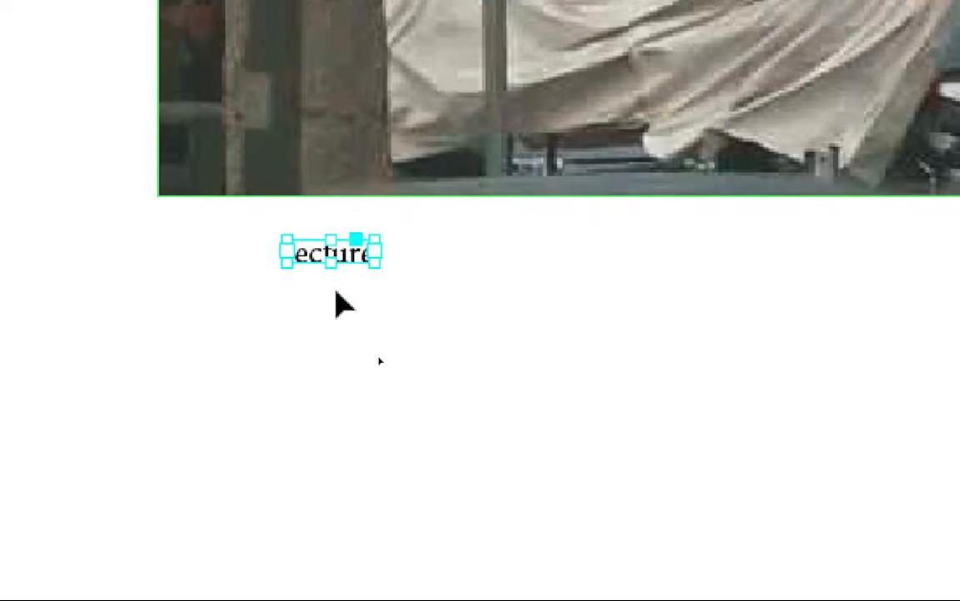
{"action": "left_click", "coordinate": [369, 306]}
{"action": "left_click", "coordinate": [336, 269]}
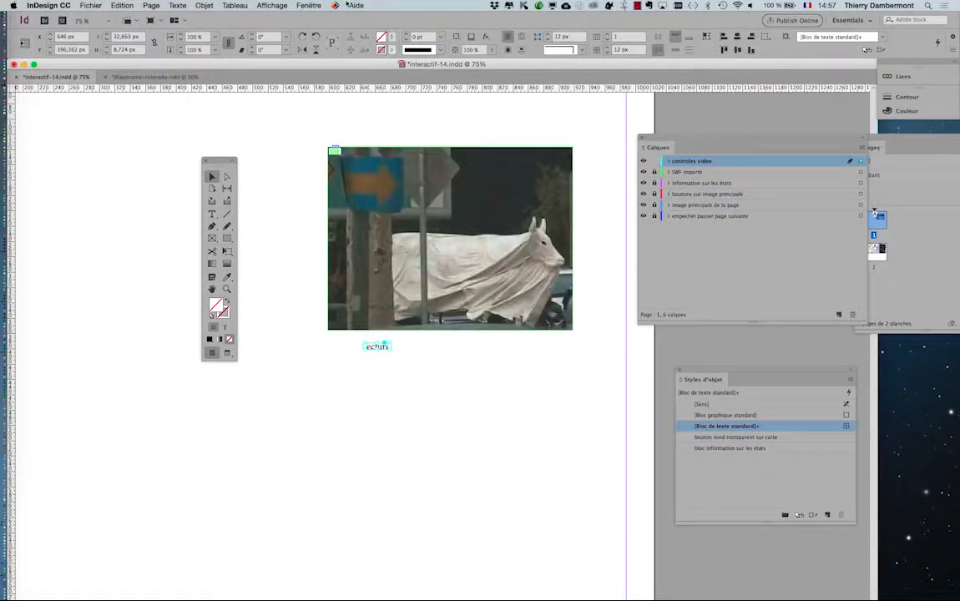
Step: Convert the selected lecture text frame into an interactive object of type Bouton
{"action": "left_click", "coordinate": [309, 5]}
{"action": "mouse_move", "coordinate": [330, 189]}
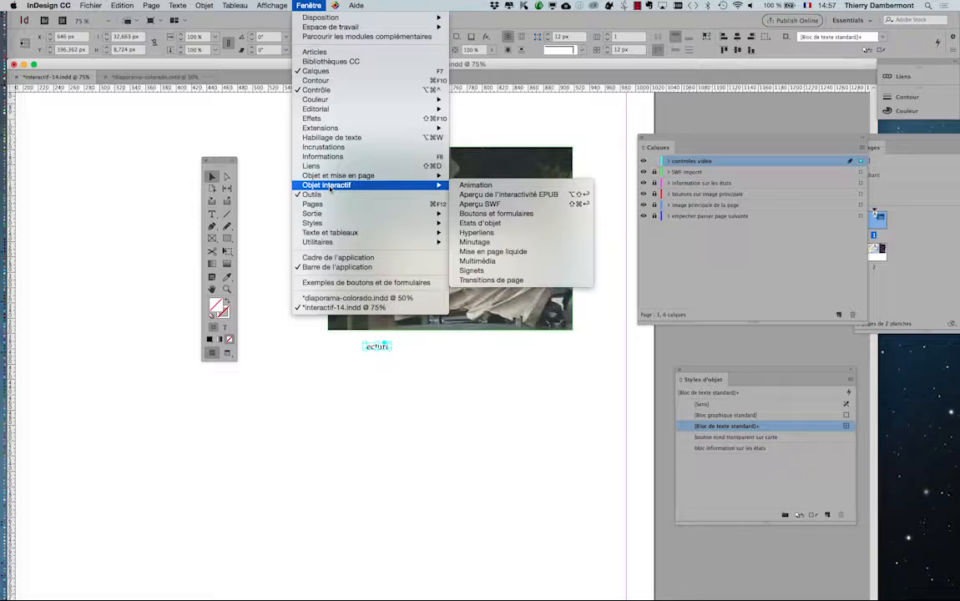
{"action": "left_click", "coordinate": [516, 214]}
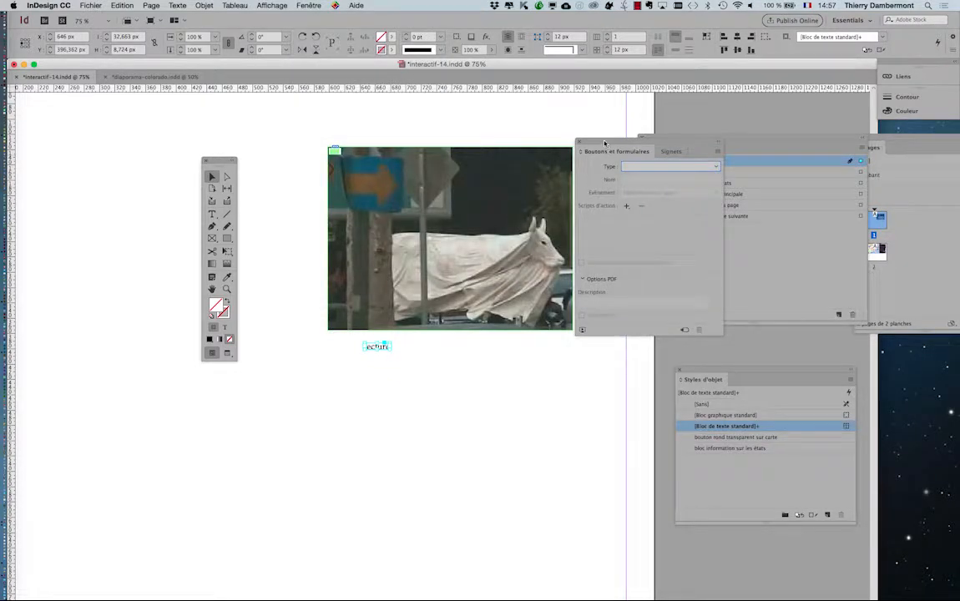
{"action": "left_click_drag", "start_coordinate": [605, 143], "coordinate": [448, 274]}
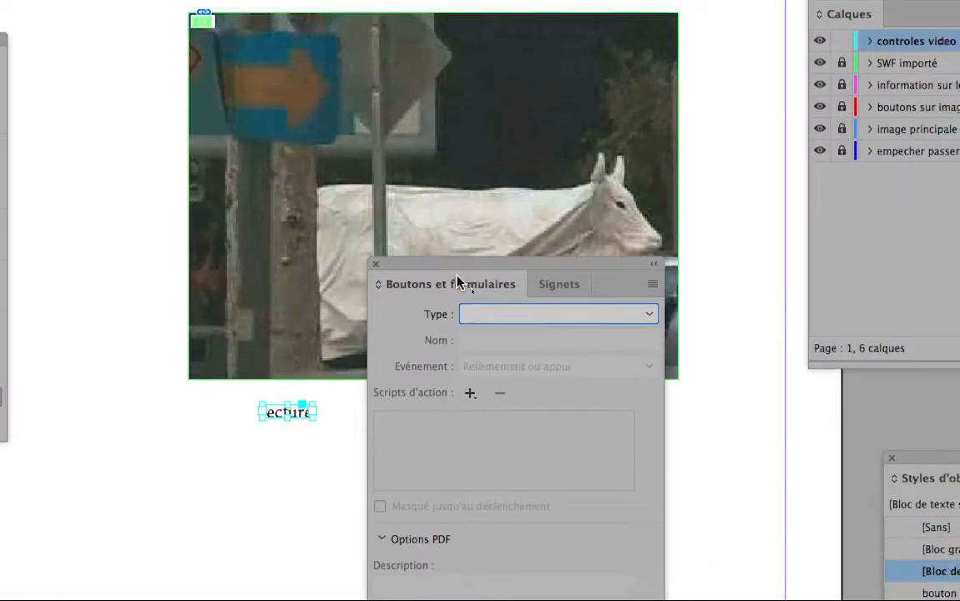
{"action": "left_click", "coordinate": [478, 299]}
{"action": "left_click", "coordinate": [472, 301]}
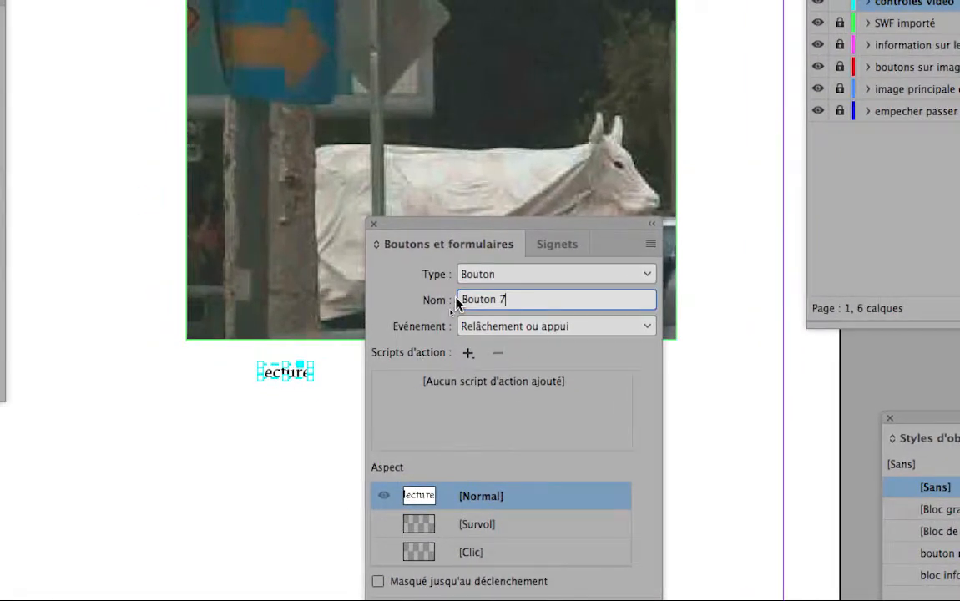
Step: Name the button "lecture-video-vaches" and add a Vidéo action that plays cowparade2_512kb.mp4 on Relâchement ou appui
{"action": "left_click_drag", "start_coordinate": [456, 298], "coordinate": [431, 298]}
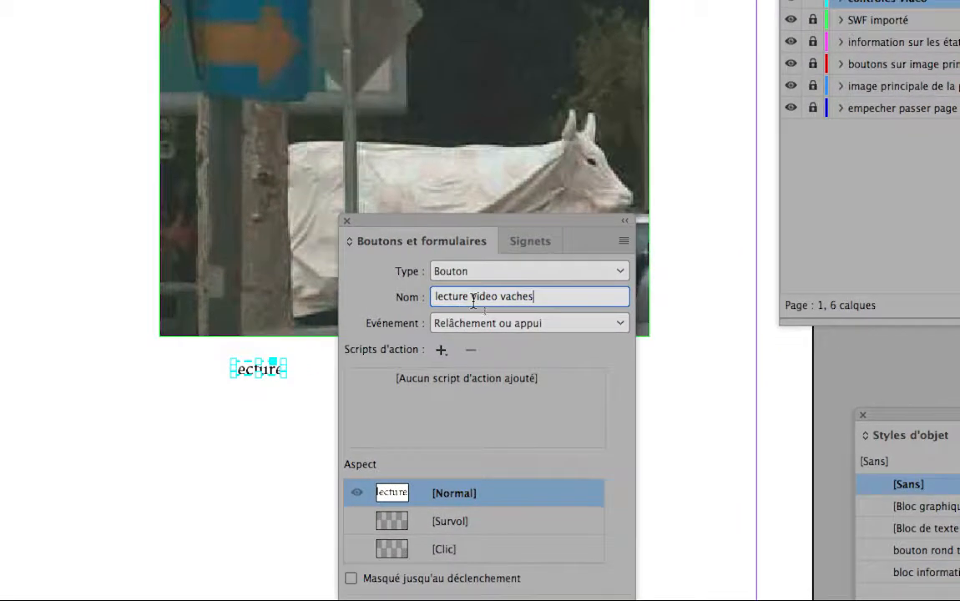
{"action": "type", "text": "-"}
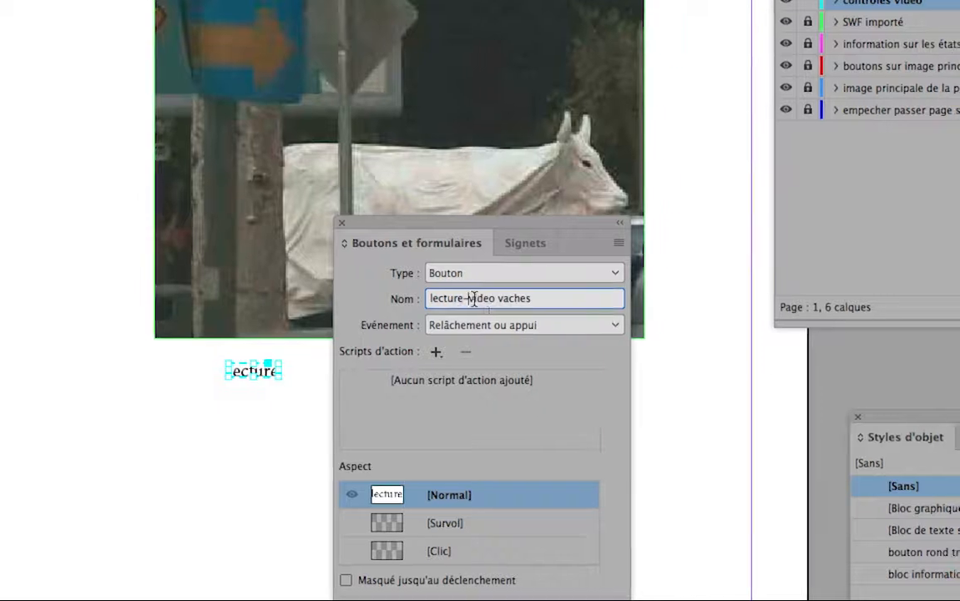
{"action": "left_click_drag", "start_coordinate": [501, 299], "coordinate": [505, 301]}
{"action": "type", "text": "-"}
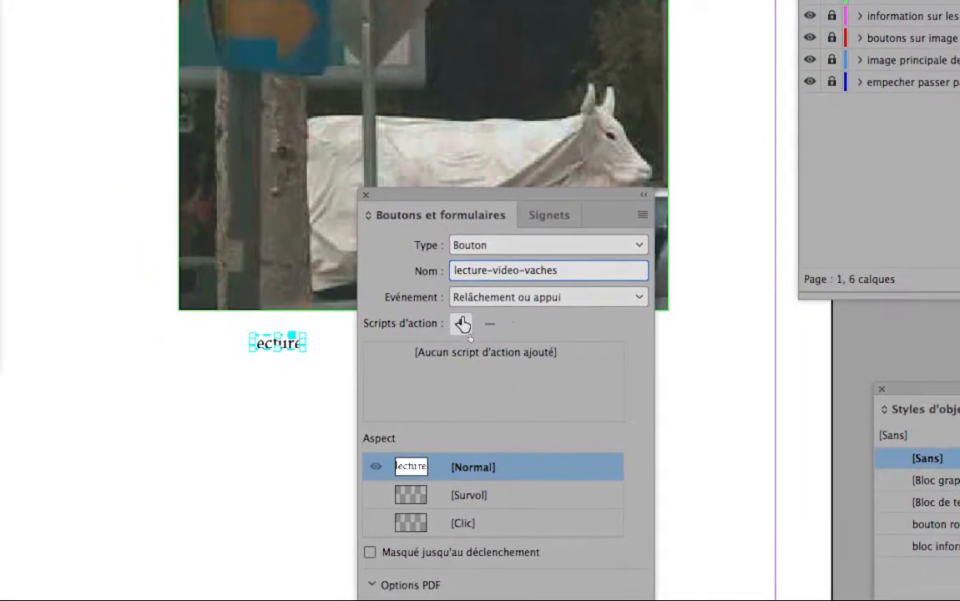
{"action": "left_click", "coordinate": [422, 348]}
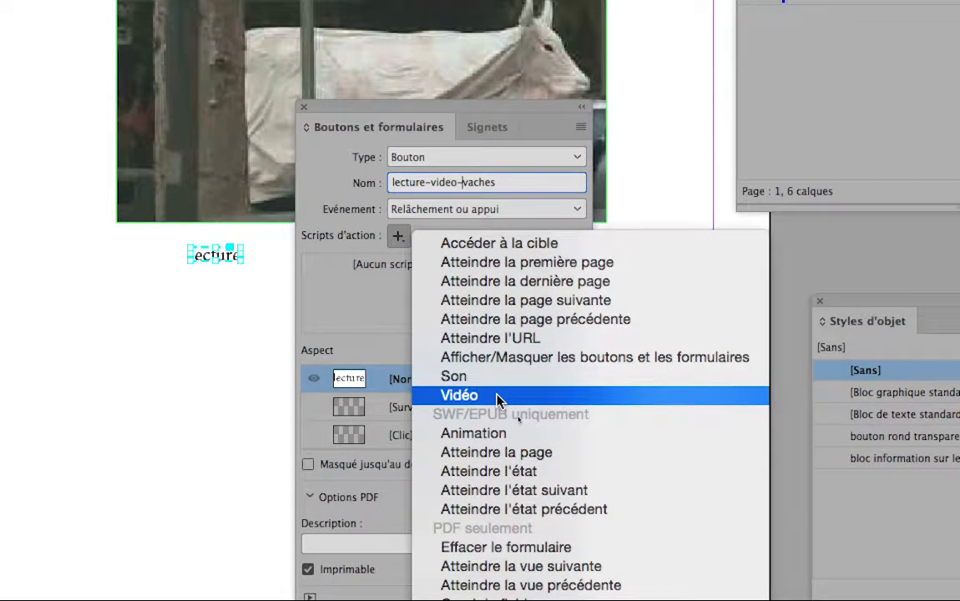
{"action": "left_click", "coordinate": [497, 398]}
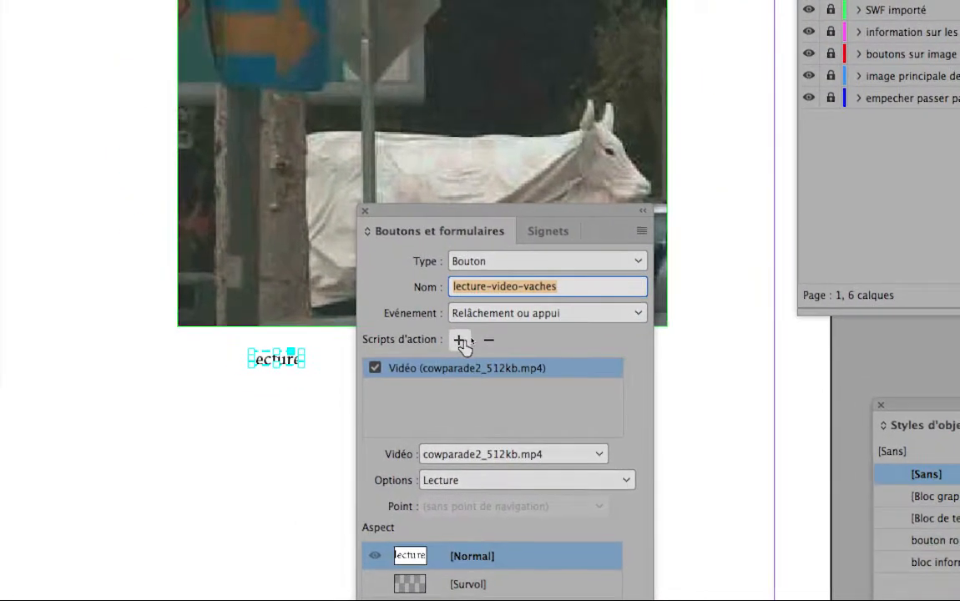
Step: Review the available button actions and choose Lecture as the playback option for the cowparade2_512kb.mp4 video action
{"action": "left_click", "coordinate": [459, 340]}
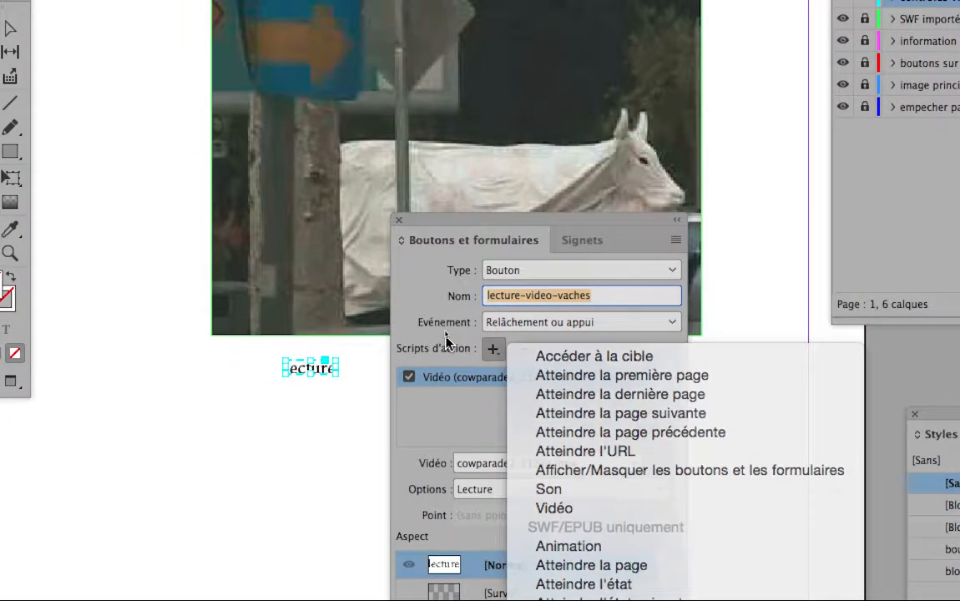
{"action": "left_click", "coordinate": [409, 327]}
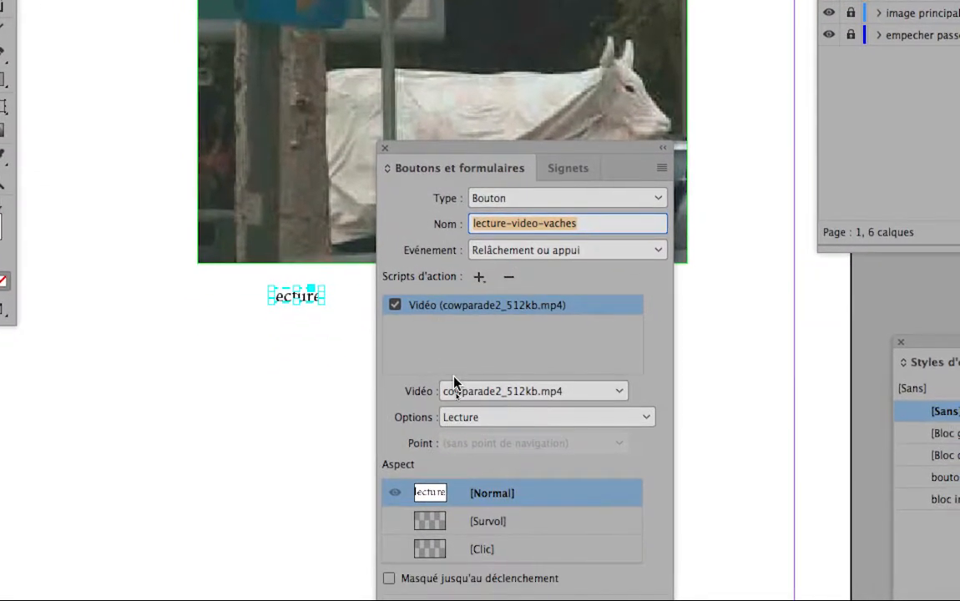
{"action": "left_click", "coordinate": [470, 437]}
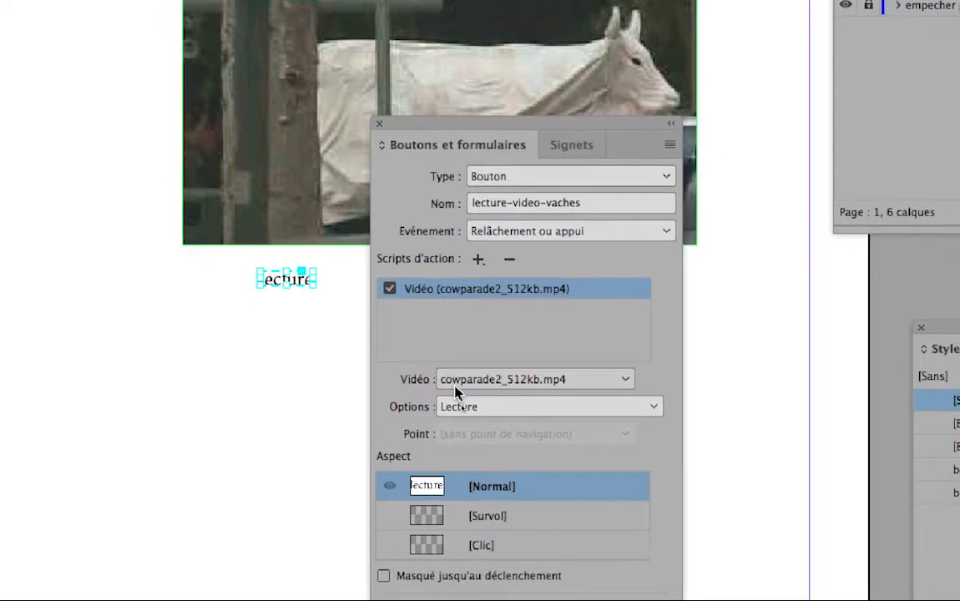
{"action": "left_click", "coordinate": [460, 438]}
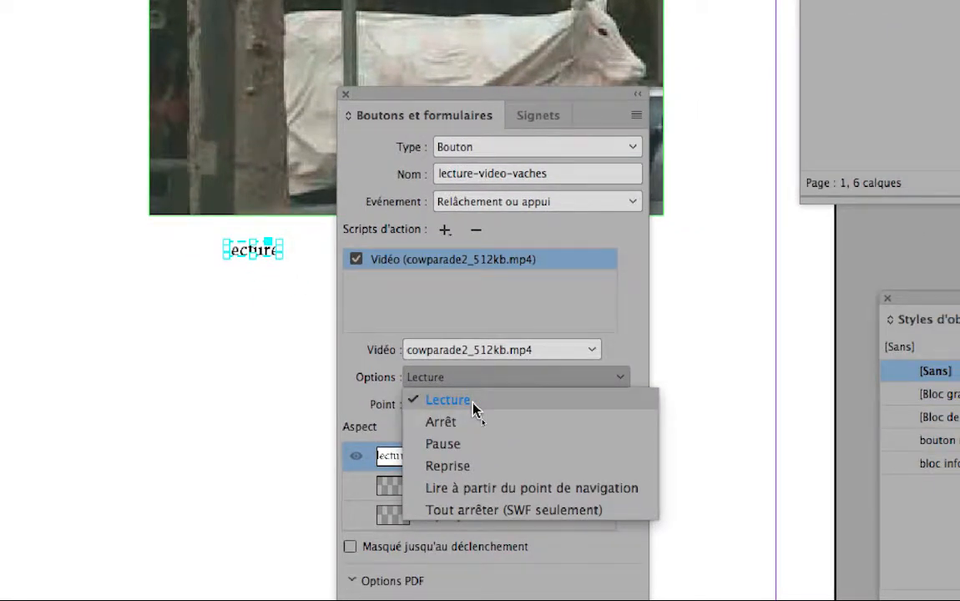
{"action": "left_click", "coordinate": [473, 409]}
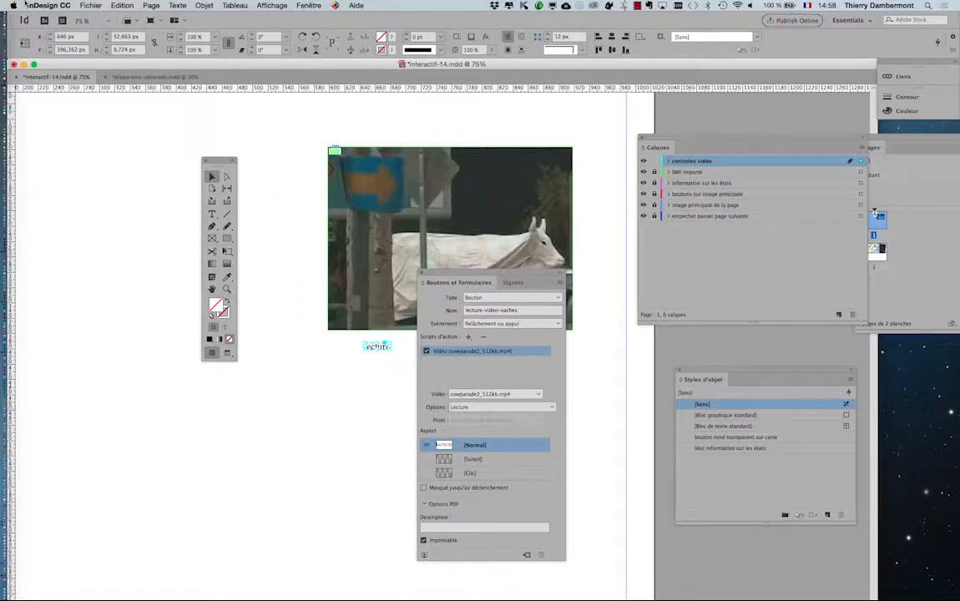
Step: Save the current document and save it again under the new name interactif-15.indd in the JOUR 6 IVE folder
{"action": "left_click", "coordinate": [88, 6]}
{"action": "left_click", "coordinate": [98, 66]}
{"action": "left_click", "coordinate": [92, 5]}
{"action": "left_click", "coordinate": [114, 81]}
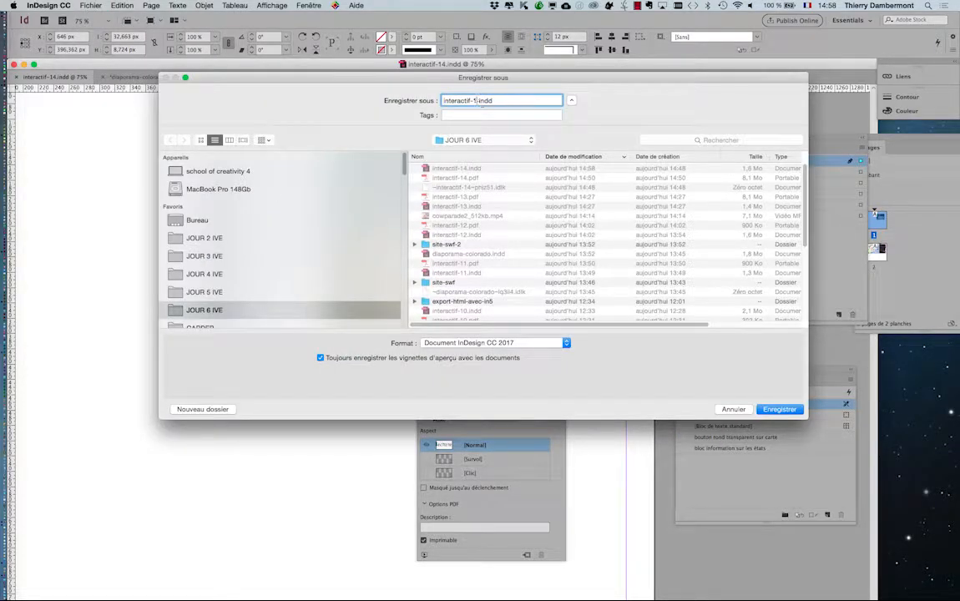
{"action": "key", "text": "Return"}
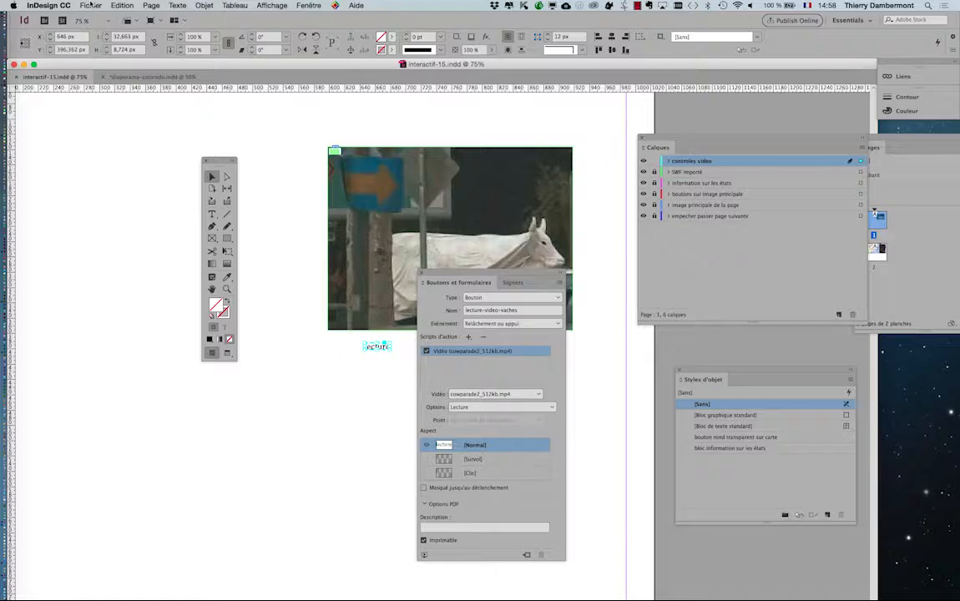
Step: Export all pages as the interactive PDF interactif-15.pdf, accepting the overset text warning
{"action": "left_click", "coordinate": [92, 5]}
{"action": "left_click", "coordinate": [125, 178]}
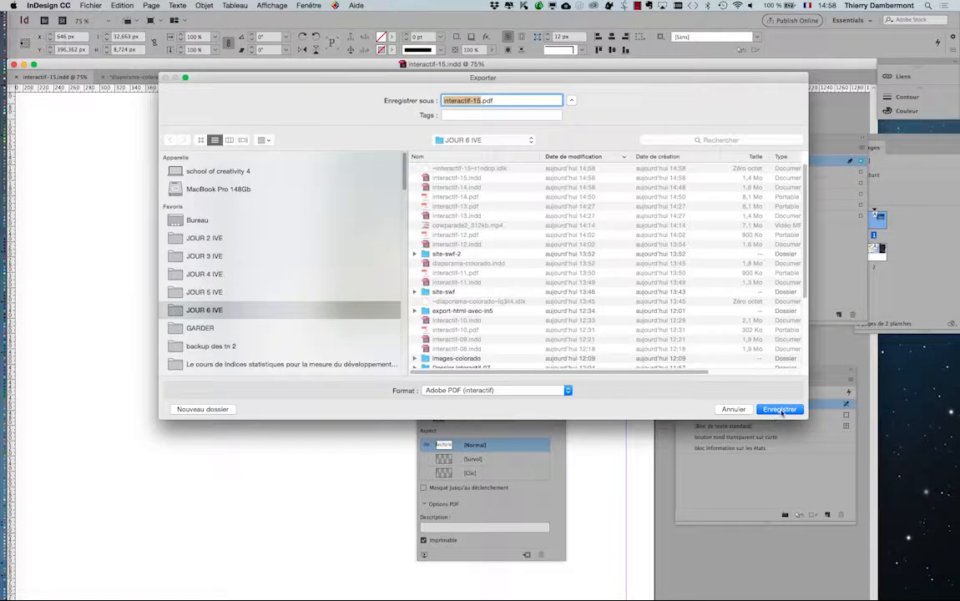
{"action": "left_click", "coordinate": [779, 409]}
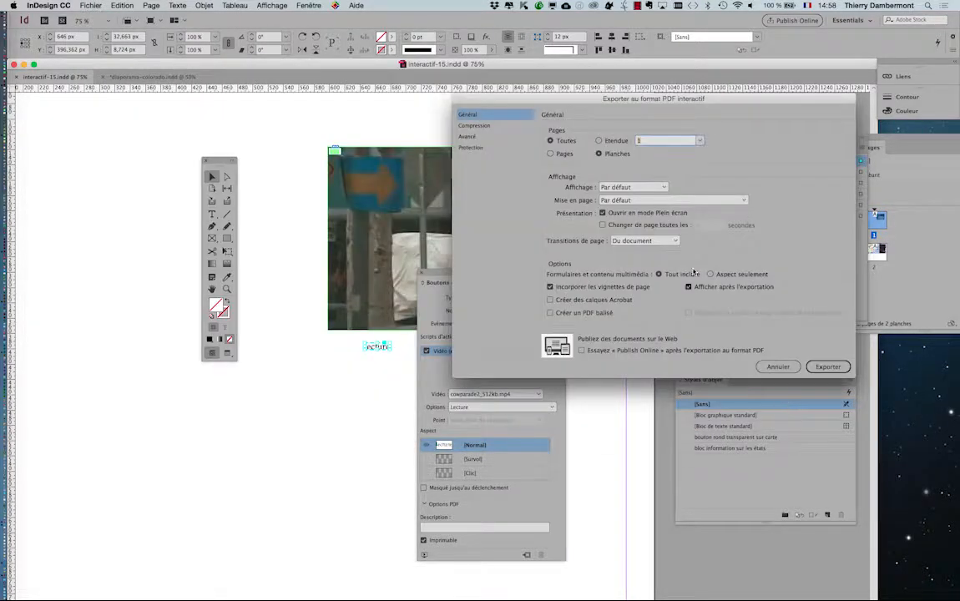
{"action": "left_click", "coordinate": [828, 367]}
{"action": "left_click", "coordinate": [584, 327]}
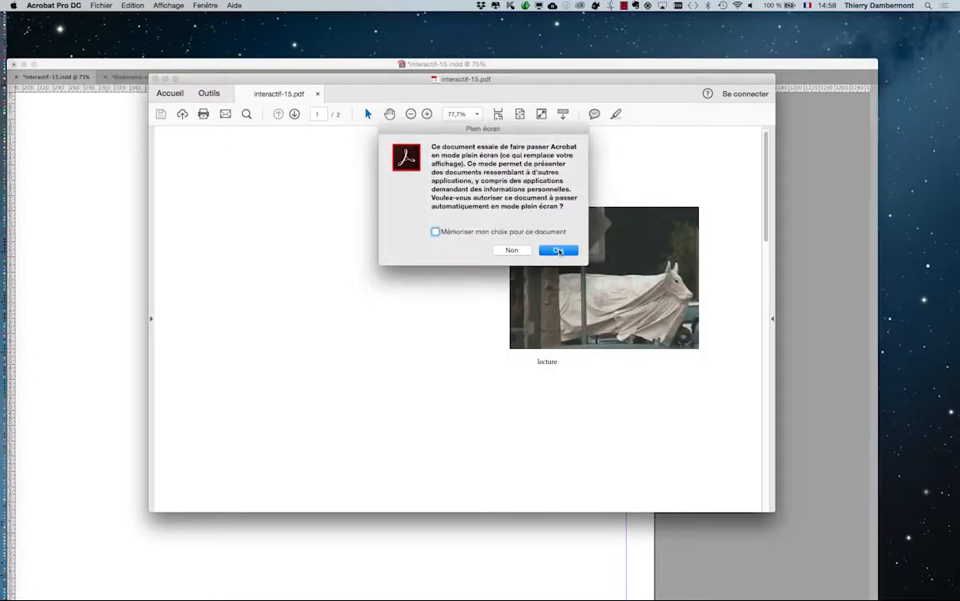
Step: Test the lecture button by playing the video in full screen in Acrobat, exit full screen and return to InDesign
{"action": "left_click", "coordinate": [515, 249]}
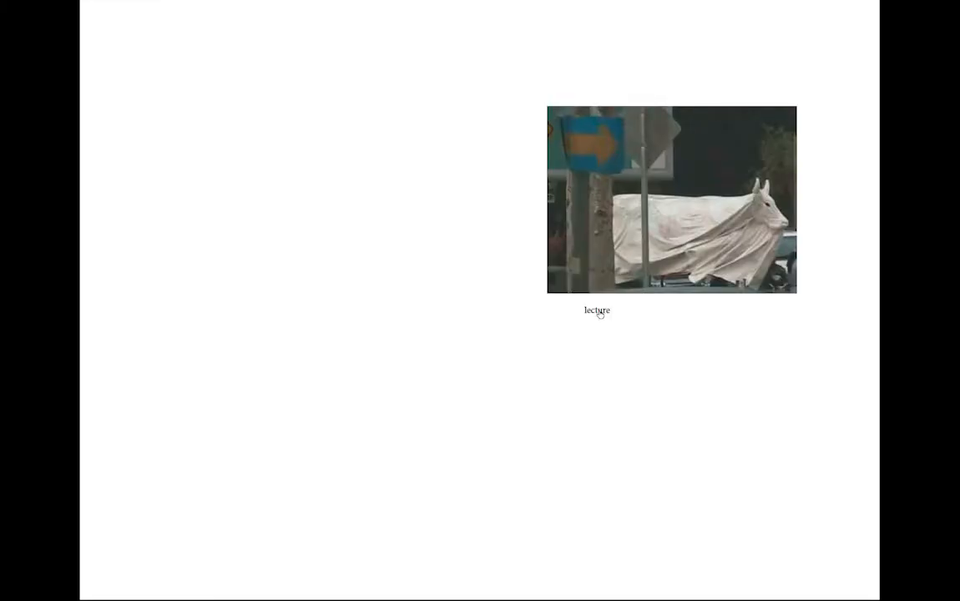
{"action": "left_click", "coordinate": [598, 312]}
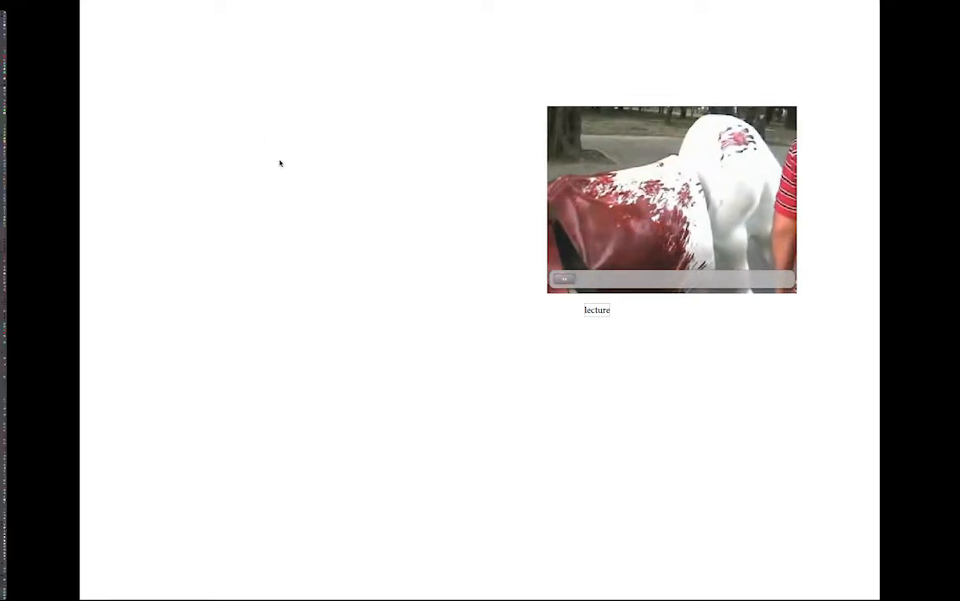
{"action": "key", "text": "Escape"}
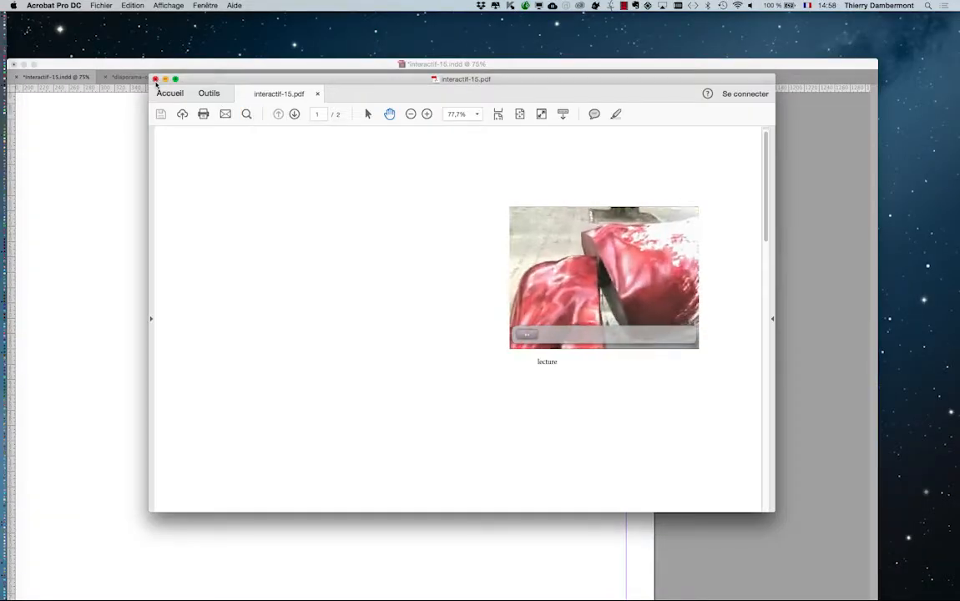
{"action": "key", "text": "super+q"}
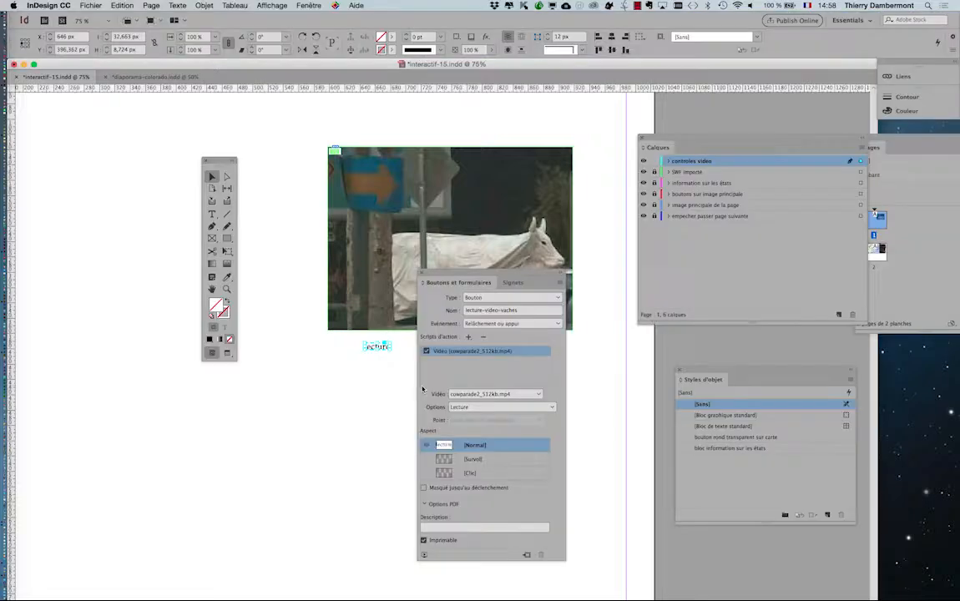
Step: Unlock the layers and select the video frame on the page, putting away the button and form settings
{"action": "left_click", "coordinate": [381, 380]}
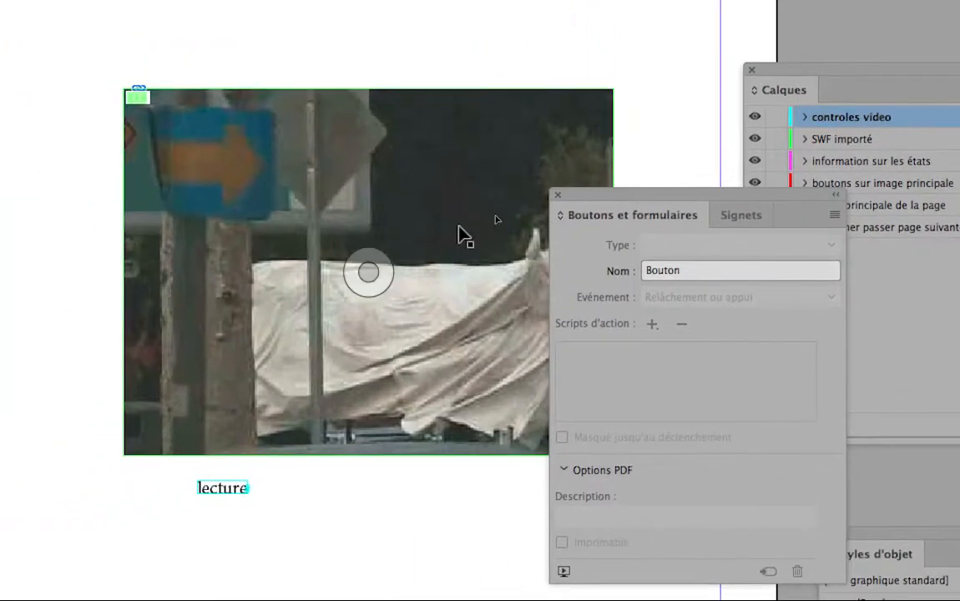
{"action": "left_click", "coordinate": [463, 235]}
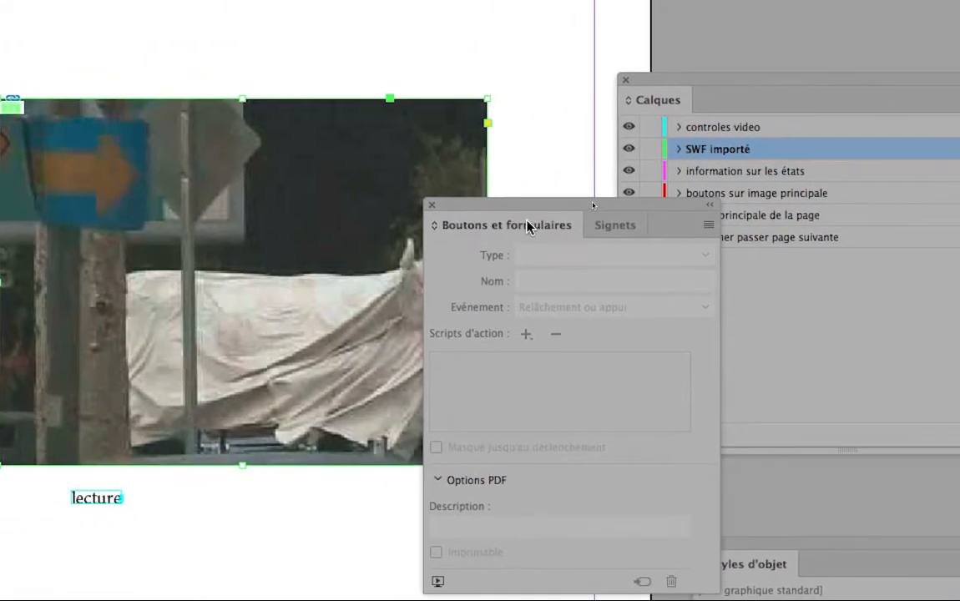
{"action": "left_click_drag", "start_coordinate": [523, 203], "coordinate": [450, 235]}
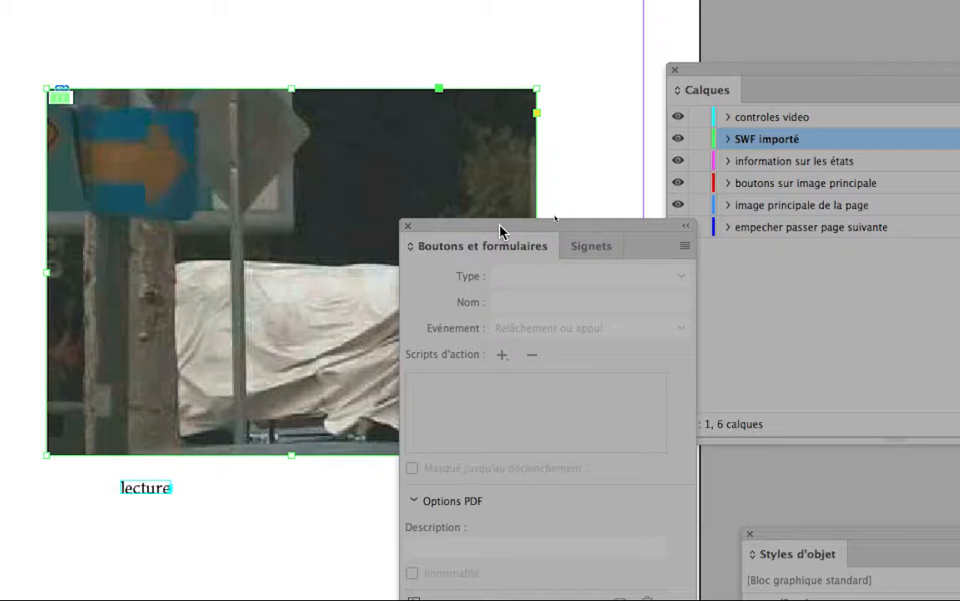
{"action": "left_click_drag", "start_coordinate": [499, 225], "coordinate": [503, 243]}
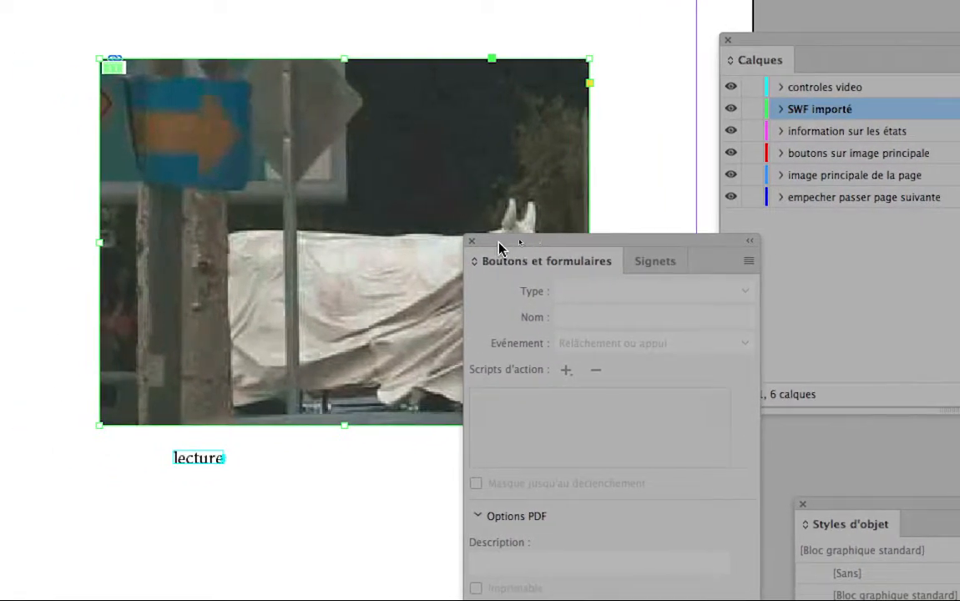
{"action": "left_click", "coordinate": [470, 241]}
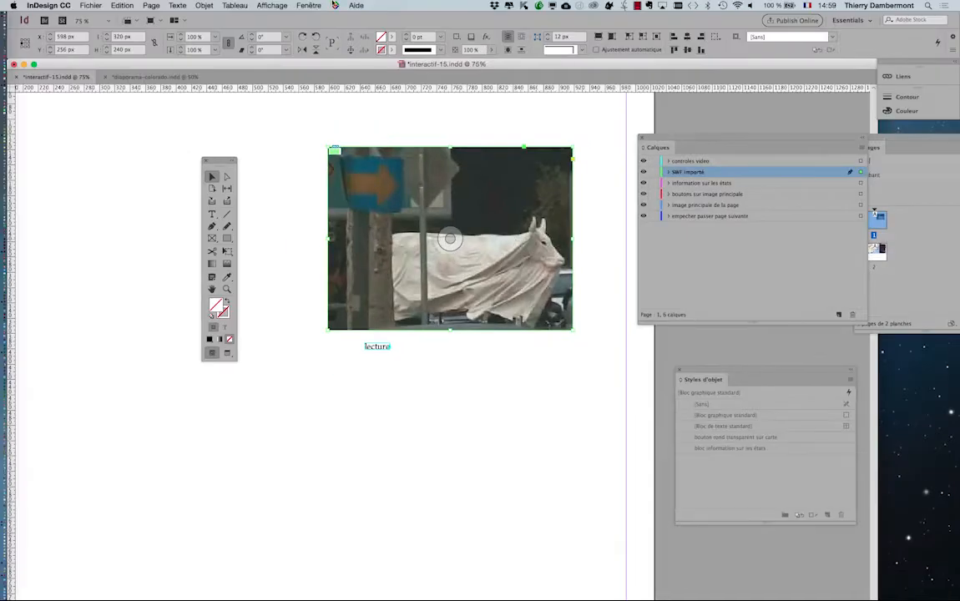
Step: Show the video's Multimédia settings and update its poster from the current frame (De l'image en cours)
{"action": "left_click", "coordinate": [309, 5]}
{"action": "mouse_move", "coordinate": [393, 185]}
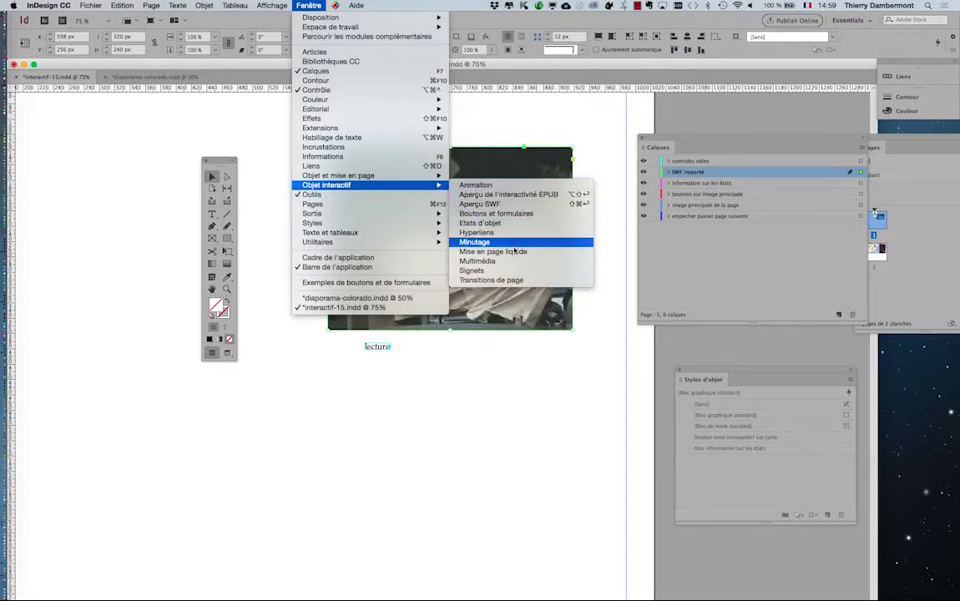
{"action": "left_click", "coordinate": [489, 260]}
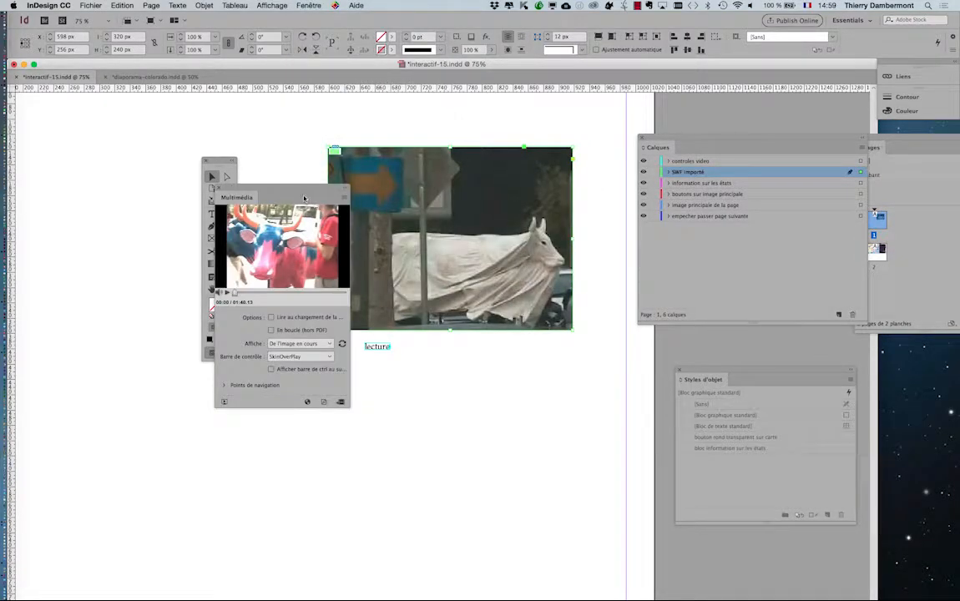
{"action": "left_click_drag", "start_coordinate": [305, 198], "coordinate": [572, 113]}
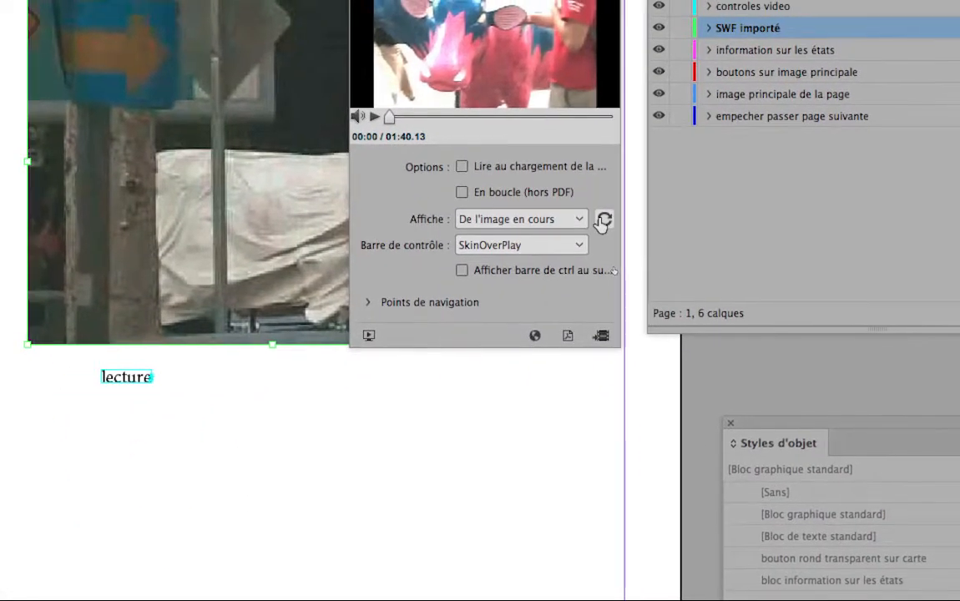
{"action": "left_click", "coordinate": [636, 254]}
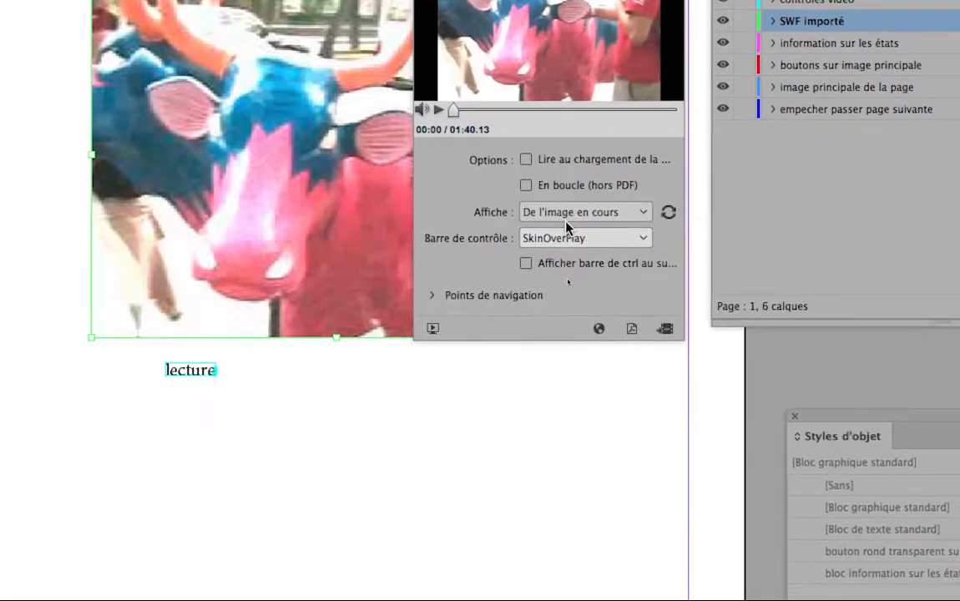
Step: Set the video's Barre de contrôle to Sans and close its multimedia settings
{"action": "left_click", "coordinate": [525, 249]}
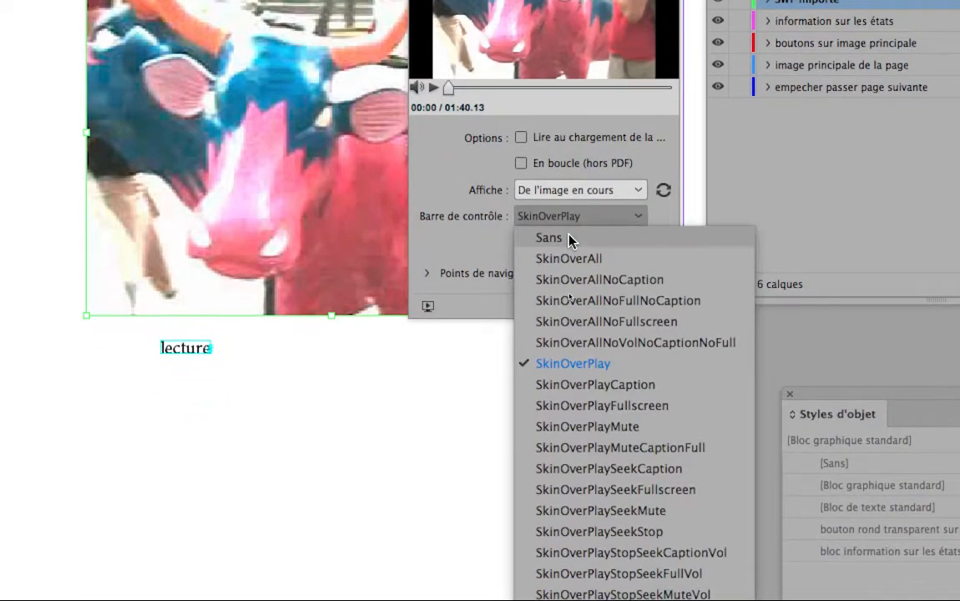
{"action": "left_click", "coordinate": [550, 250]}
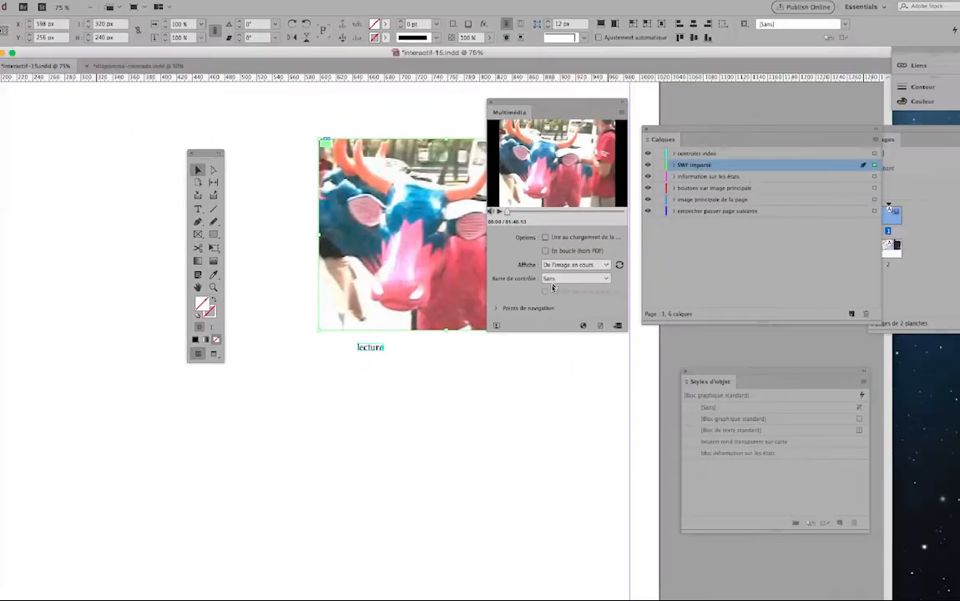
{"action": "left_click", "coordinate": [493, 113]}
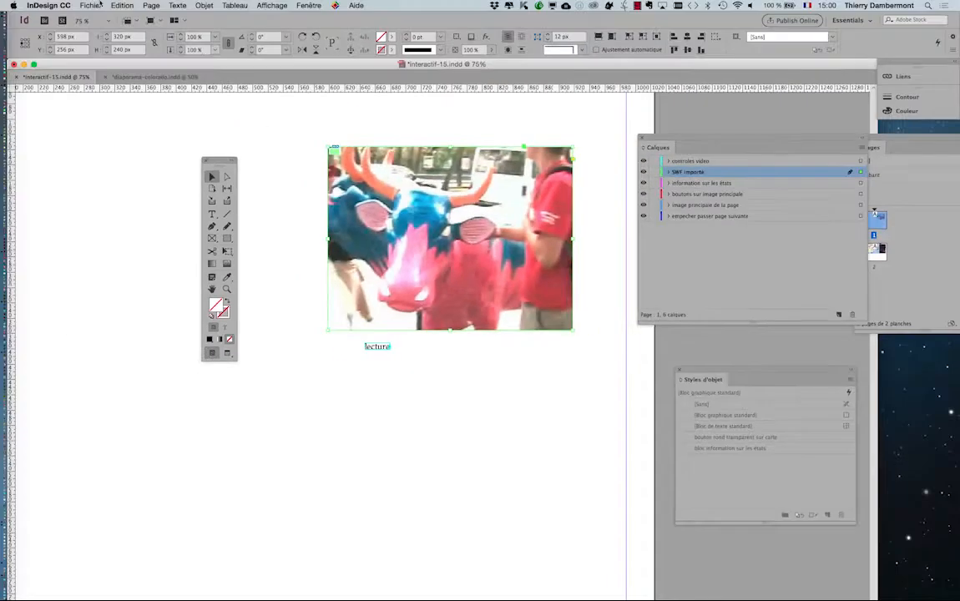
Step: Save the document under the new name interactif-16.indd in the JOUR 6 IVE folder
{"action": "left_click", "coordinate": [91, 5]}
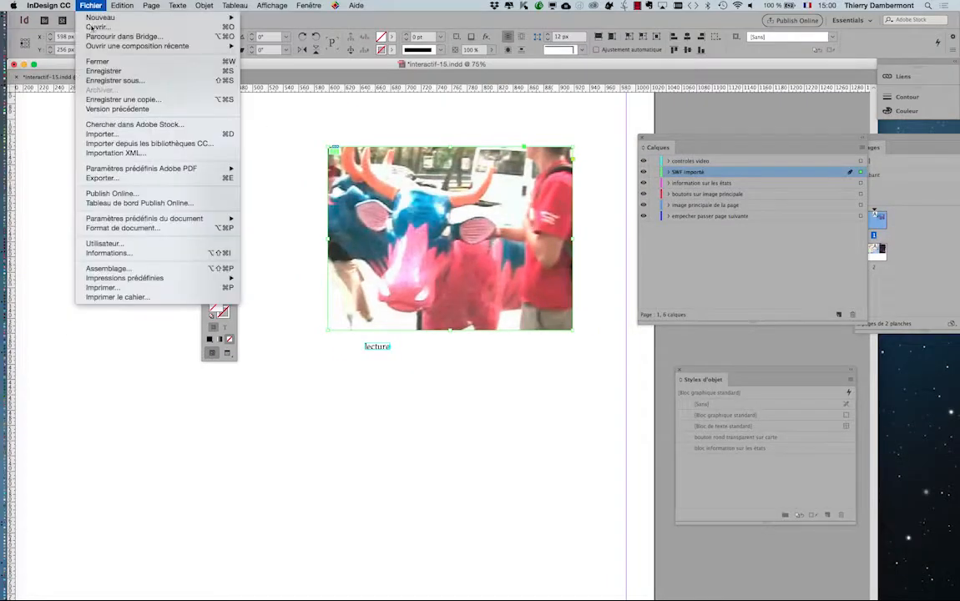
{"action": "left_click", "coordinate": [115, 80]}
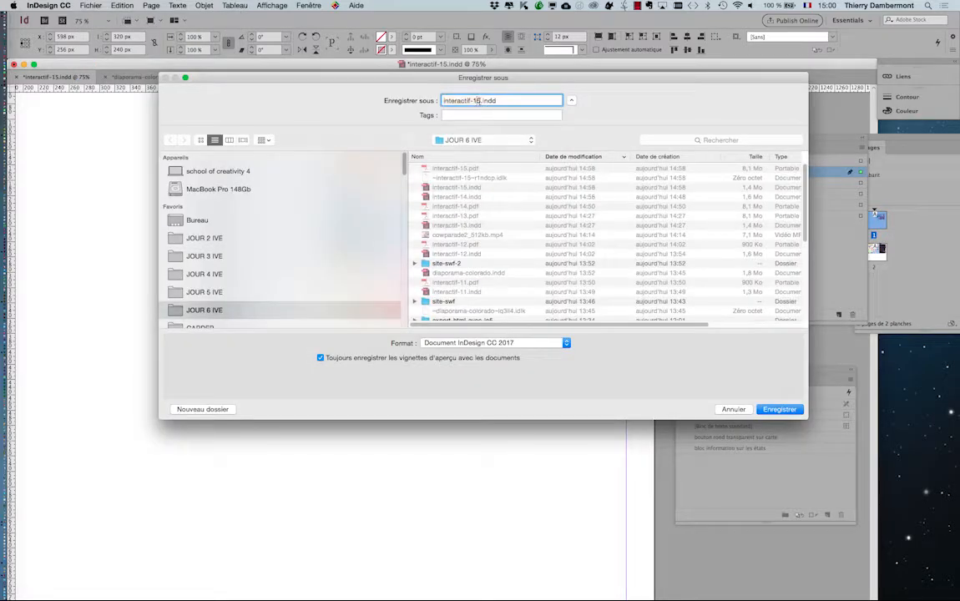
{"action": "key", "text": "Return"}
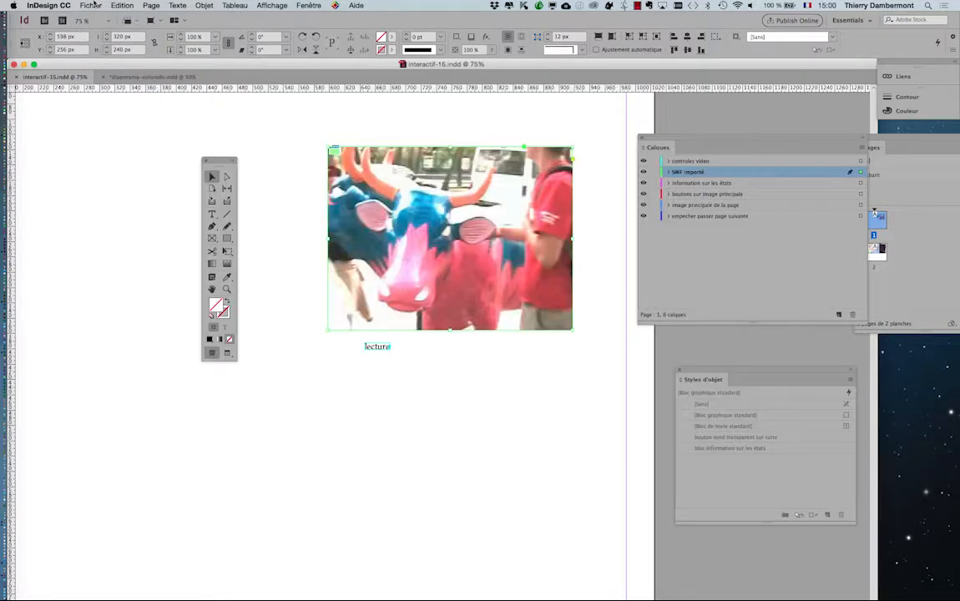
Step: Export the document as the interactive PDF interactif-16.pdf, accepting the overset text warning
{"action": "left_click", "coordinate": [94, 4]}
{"action": "left_click", "coordinate": [130, 161]}
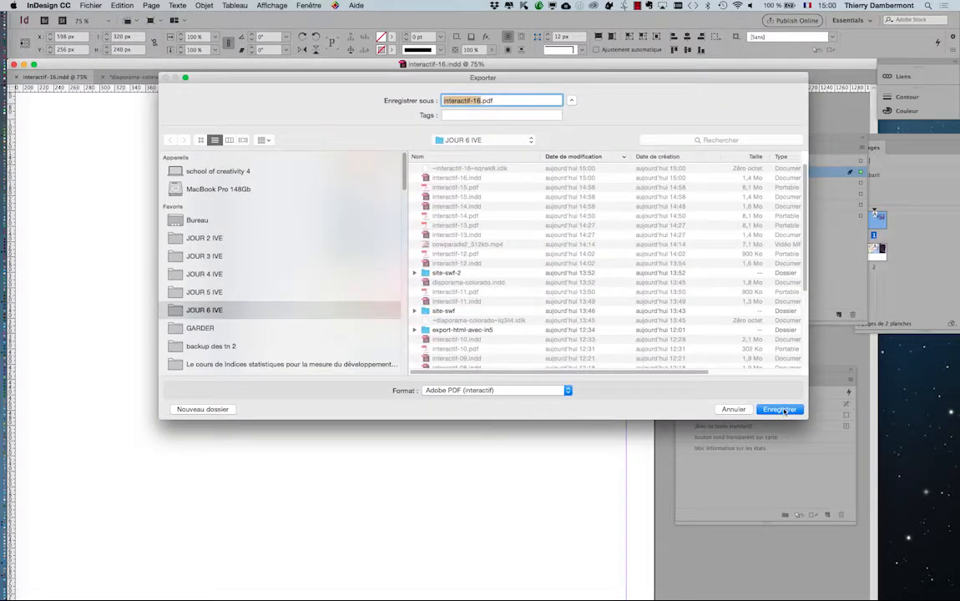
{"action": "left_click", "coordinate": [779, 409]}
{"action": "left_click", "coordinate": [827, 367]}
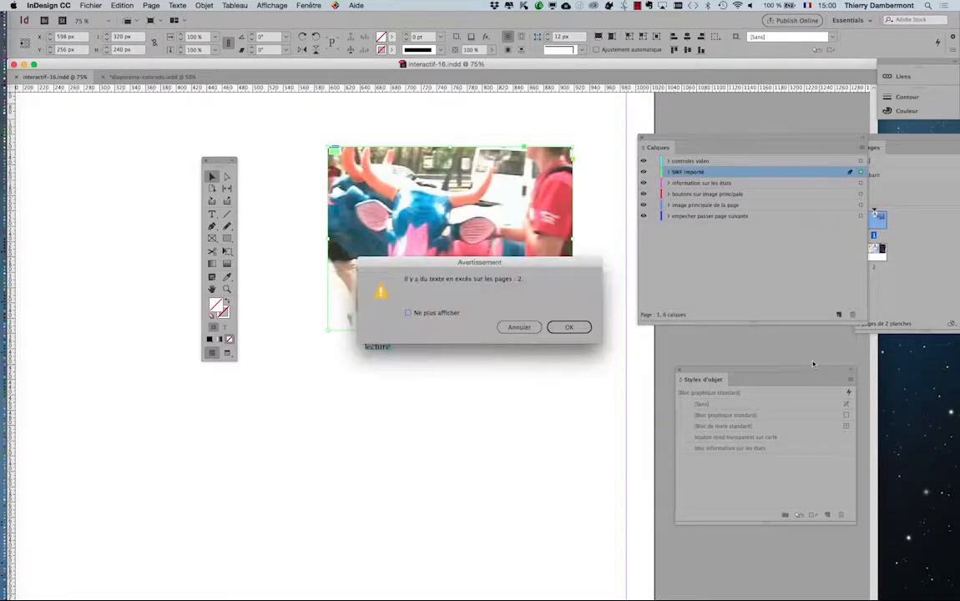
{"action": "left_click", "coordinate": [569, 327]}
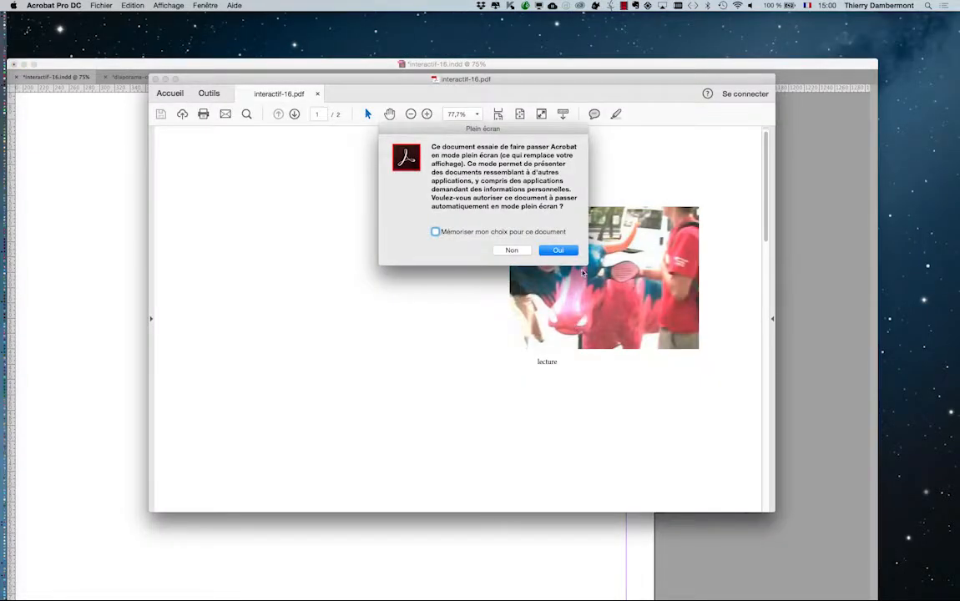
Step: Allow full-screen mode for interactif-16.pdf in Acrobat and play the video with the lecture button
{"action": "left_click", "coordinate": [572, 253]}
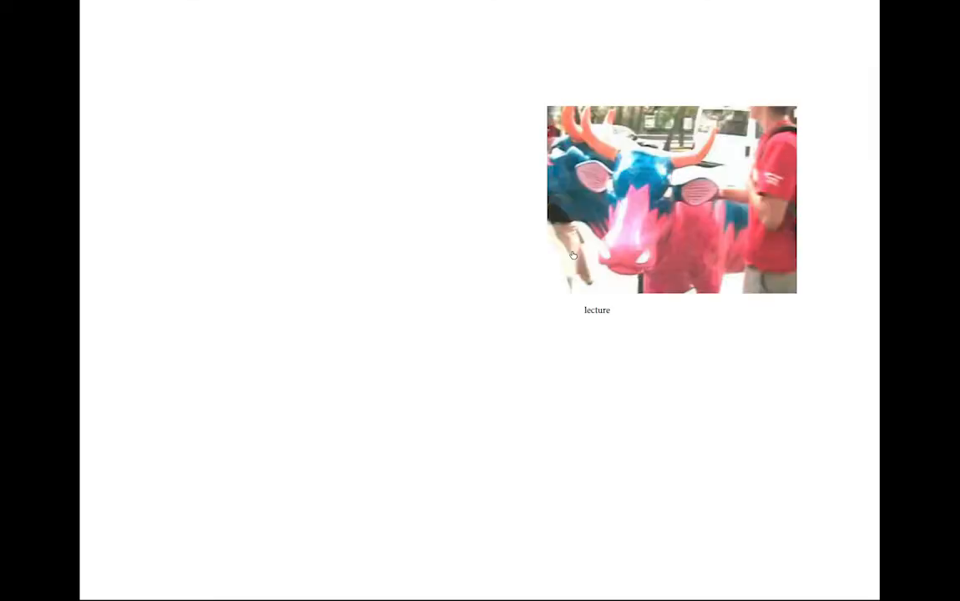
{"action": "left_click", "coordinate": [611, 322]}
{"action": "left_click", "coordinate": [597, 310]}
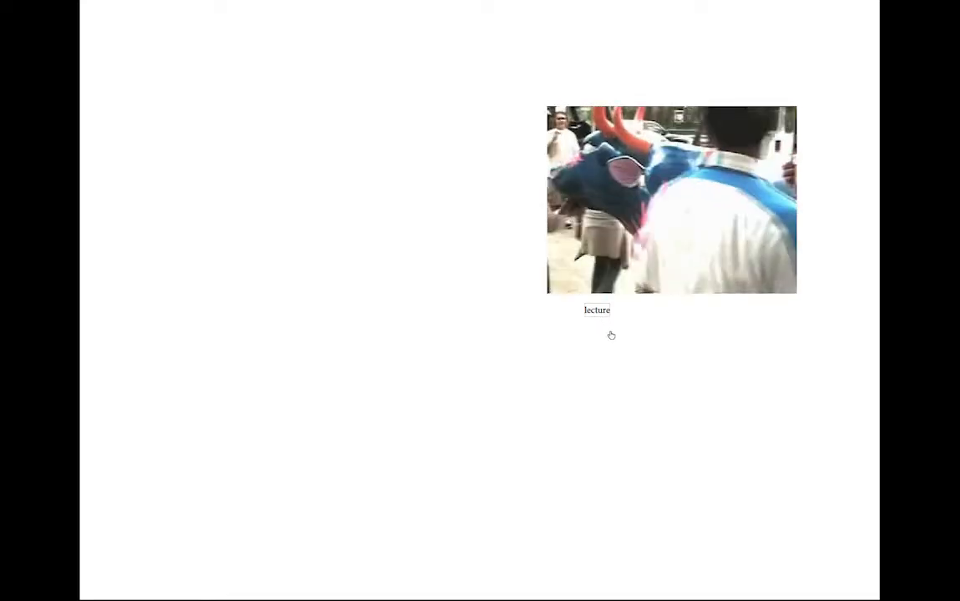